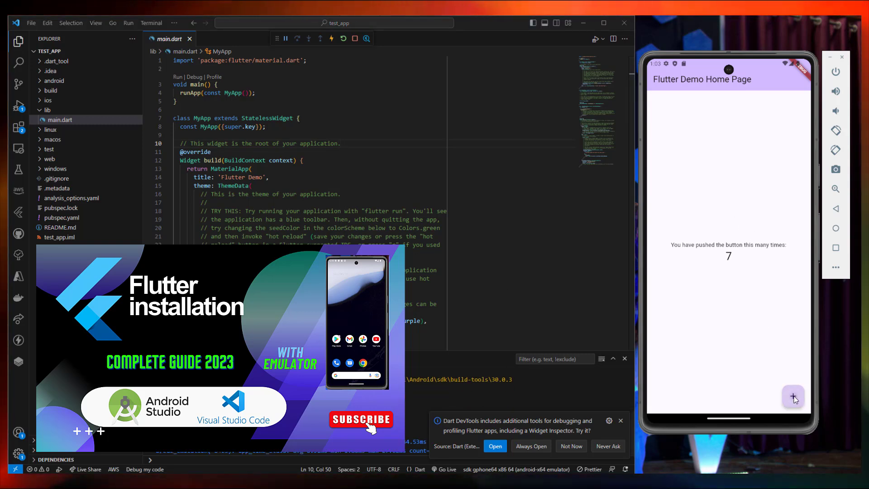
- Increment the counter of the Flutter demo app in the Android emulator repeatedly to try out the running app
{"action": "double_click", "coordinate": [795, 398]}
{"action": "triple_click", "coordinate": [795, 398]}
{"action": "double_click", "coordinate": [795, 398]}
{"action": "triple_click", "coordinate": [795, 399]}
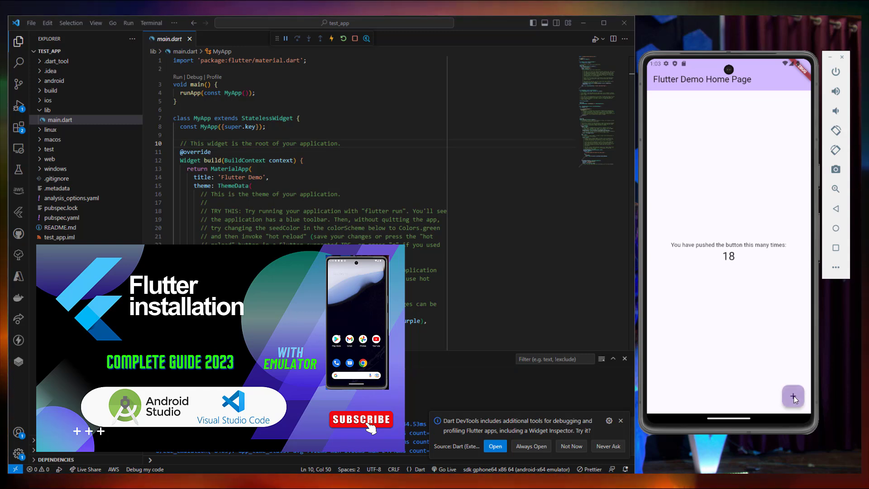
{"action": "triple_click", "coordinate": [794, 398]}
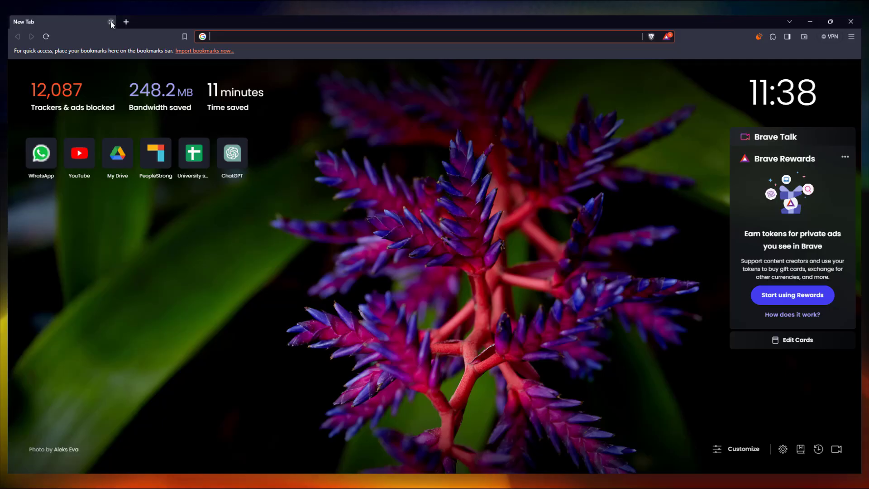
- Search the web for "flutter download" and open the Windows install page of the Flutter documentation
{"action": "type", "text": "flut"}
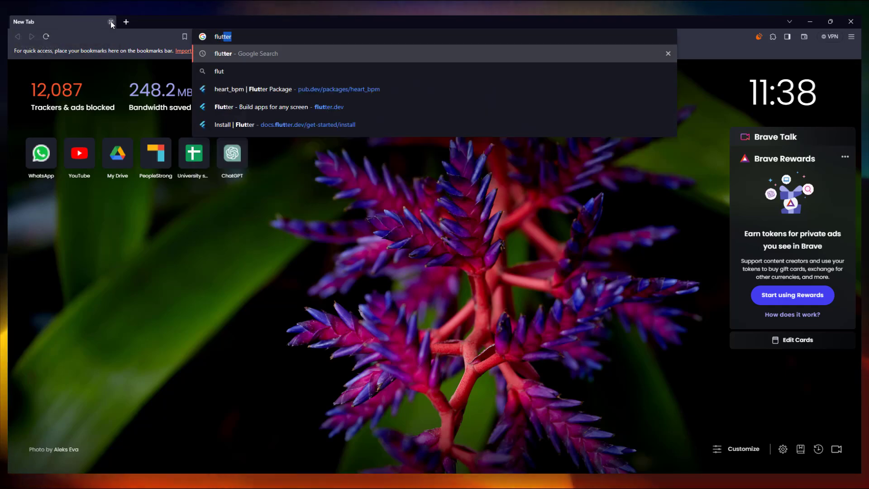
{"action": "type", "text": "ter download"}
{"action": "key", "text": "Return"}
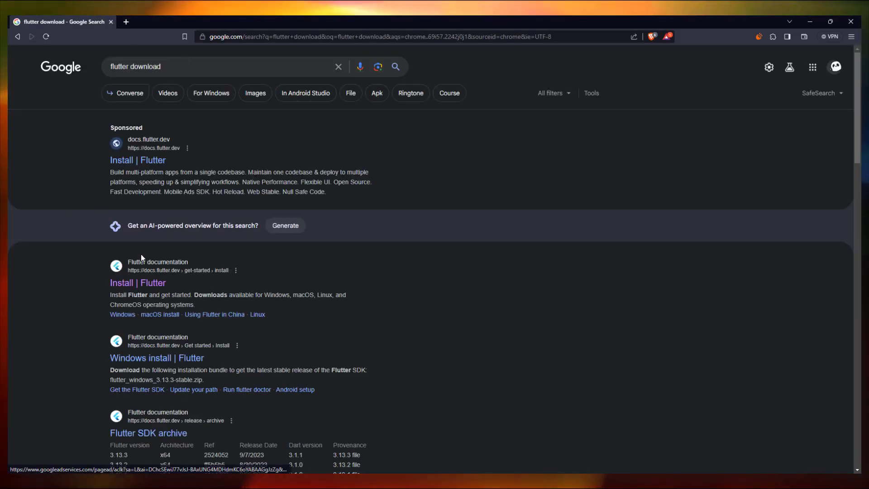
{"action": "left_click", "coordinate": [140, 282]}
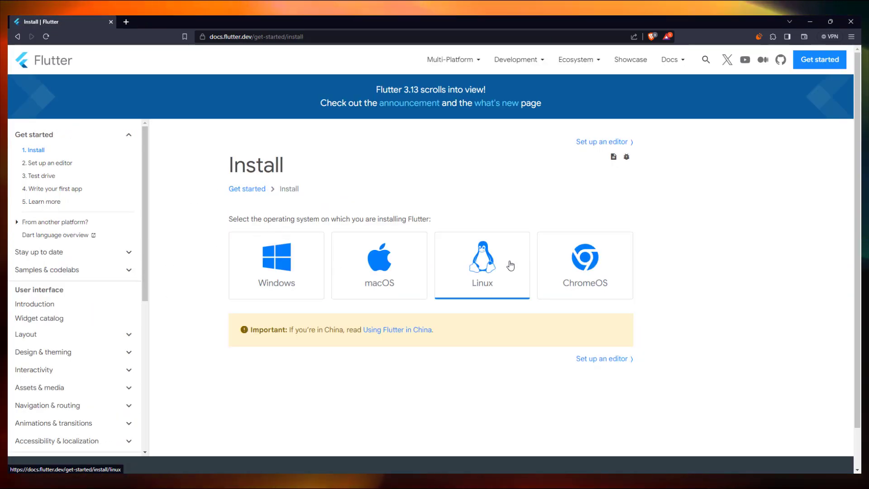
{"action": "left_click", "coordinate": [301, 270]}
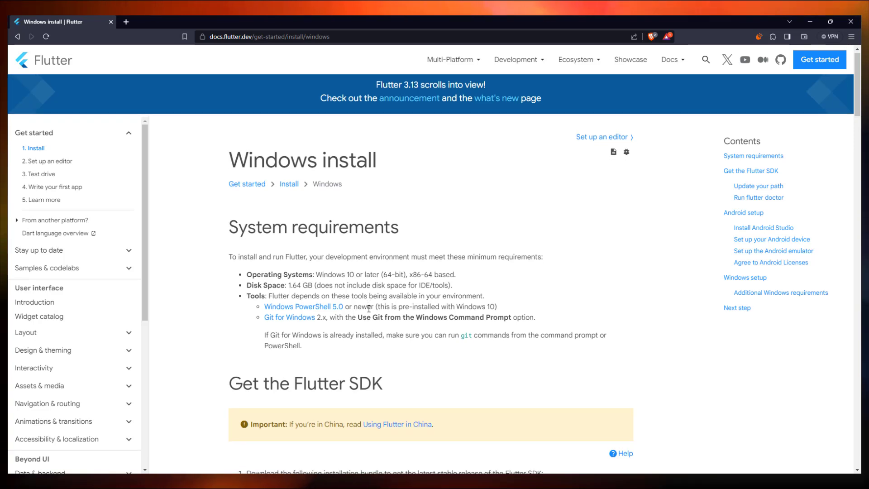
- Download the Flutter SDK bundle flutter_windows_3.13.3-stable.zip into the Downloads folder
{"action": "scroll", "coordinate": [353, 285], "scroll_direction": "down", "scroll_amount": 1}
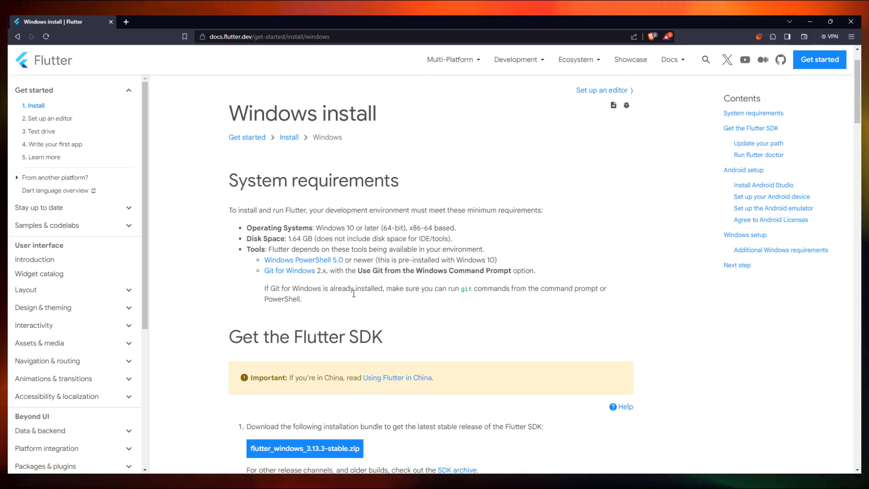
{"action": "scroll", "coordinate": [354, 288], "scroll_direction": "down", "scroll_amount": 1}
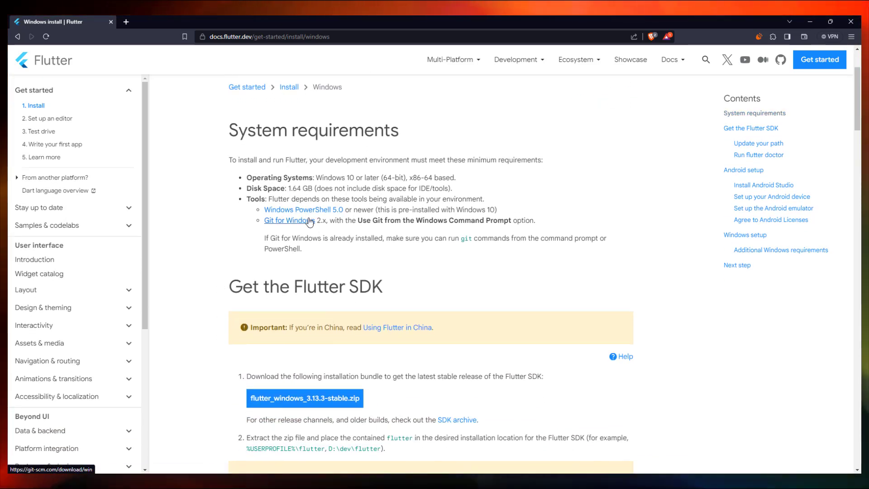
{"action": "scroll", "coordinate": [304, 217], "scroll_direction": "down", "scroll_amount": 1}
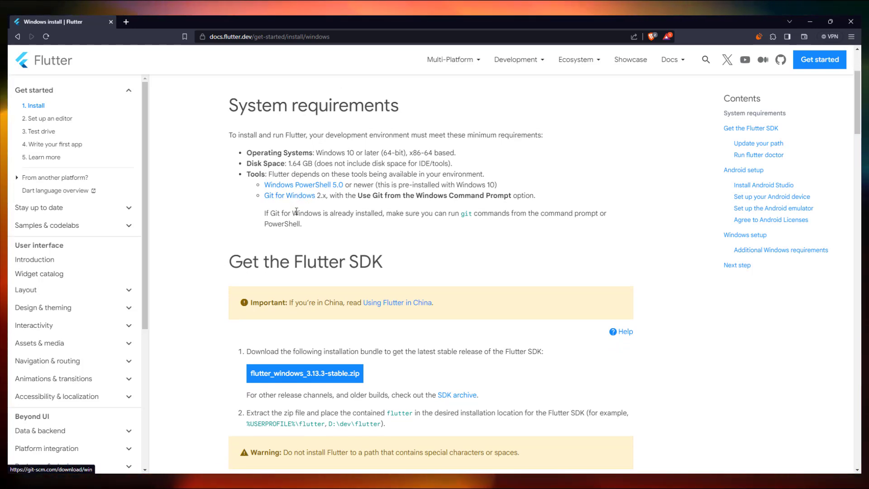
{"action": "left_click", "coordinate": [305, 372]}
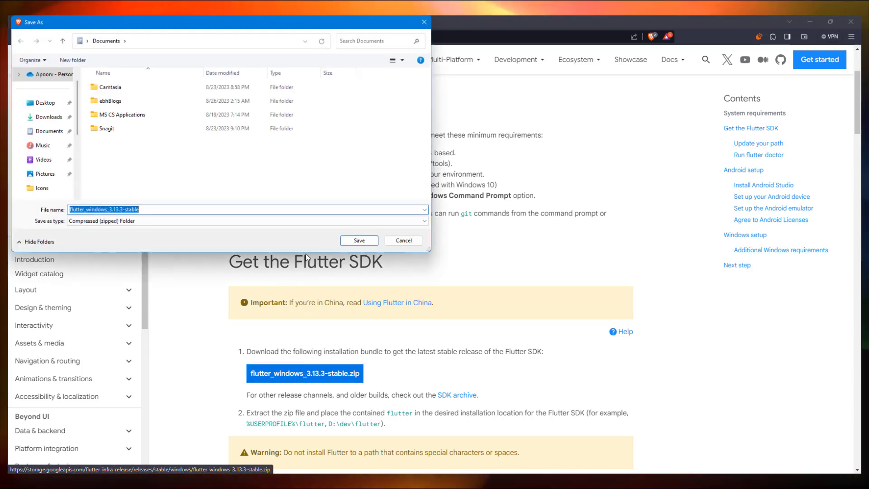
{"action": "left_click", "coordinate": [49, 117]}
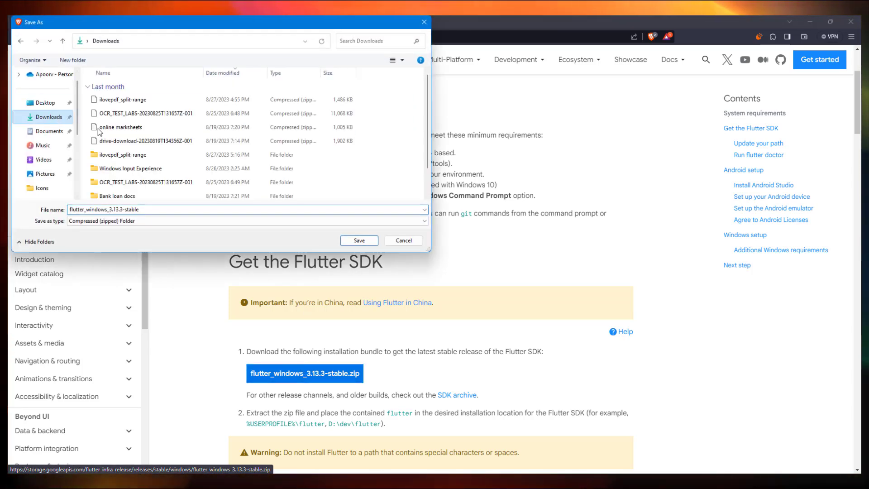
{"action": "left_click", "coordinate": [359, 240]}
{"action": "scroll", "coordinate": [778, 415], "scroll_direction": "up", "scroll_amount": 3}
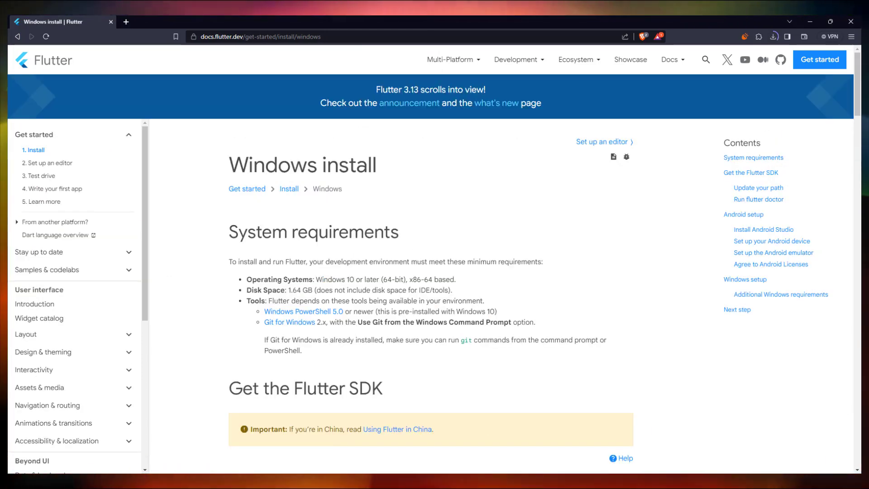
- Open Command Prompt and run git to check whether Git is installed
{"action": "left_click", "coordinate": [376, 481]}
{"action": "type", "text": "cmd"}
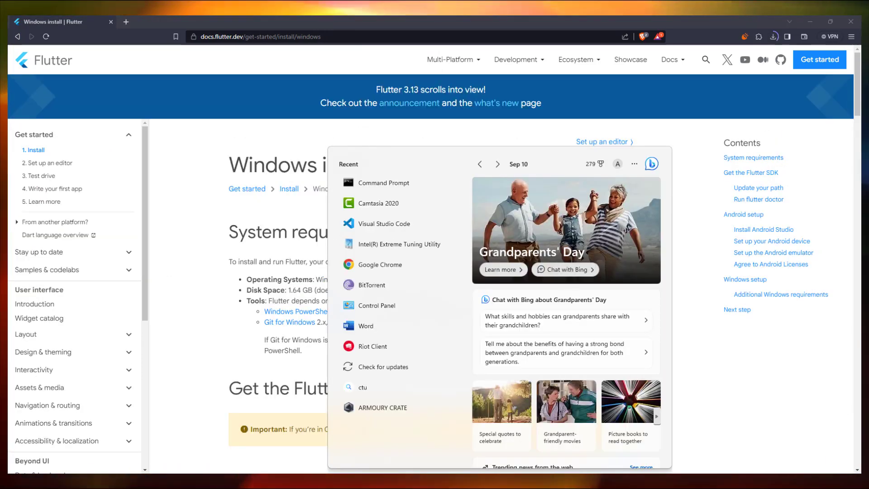
{"action": "key", "text": "Return"}
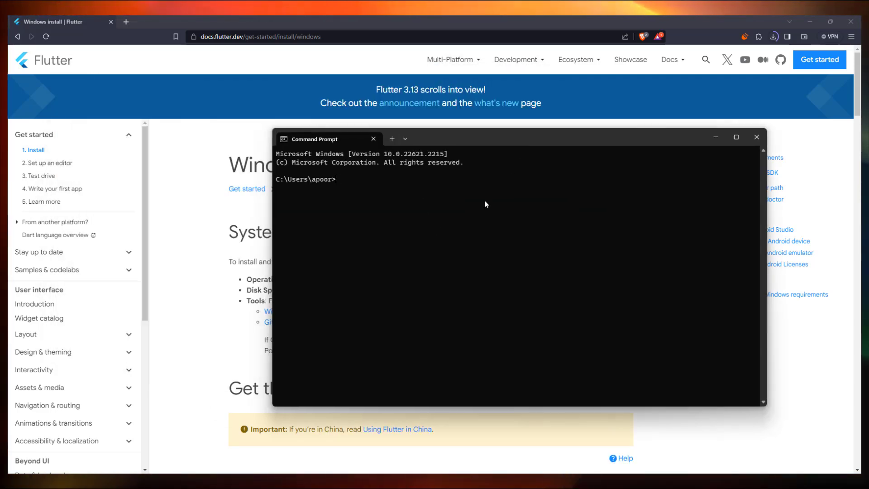
{"action": "key", "text": "Return"}
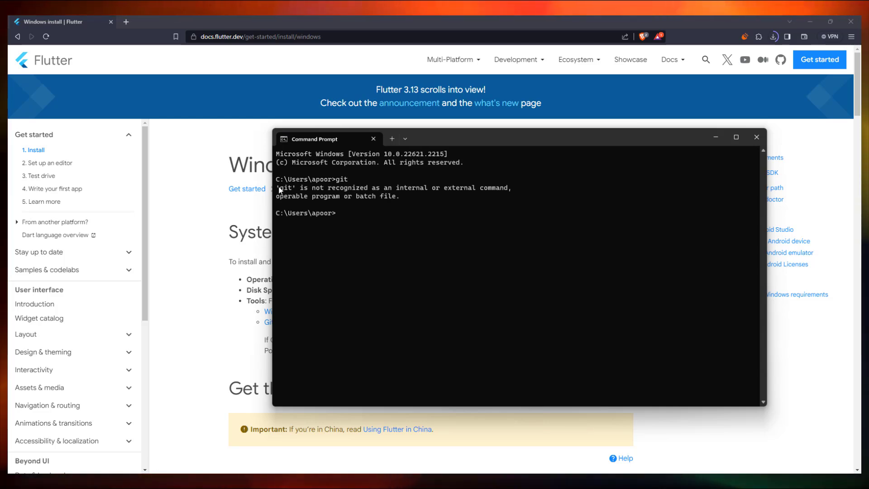
{"action": "left_click_drag", "start_coordinate": [277, 186], "coordinate": [428, 202]}
{"action": "left_click", "coordinate": [428, 202]}
- Search for "git install" in a new browser tab and save the 64-bit Git for Windows Setup to Downloads
{"action": "left_click", "coordinate": [129, 21]}
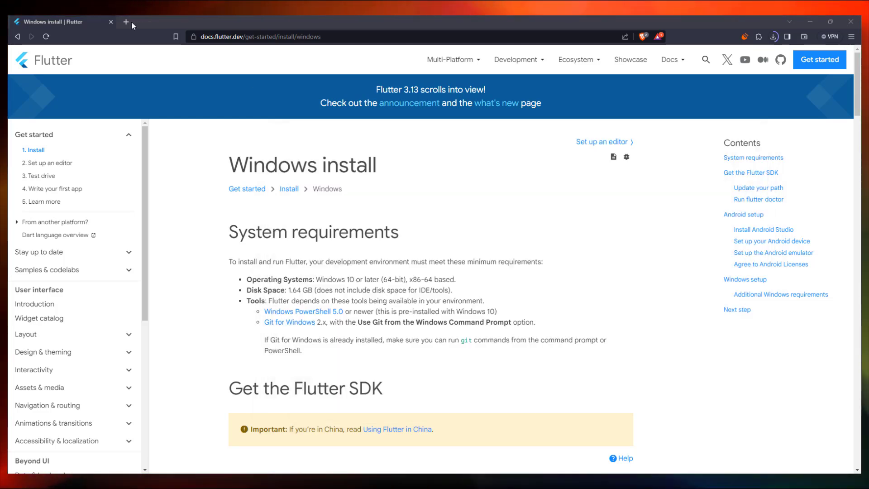
{"action": "type", "text": "git instal"}
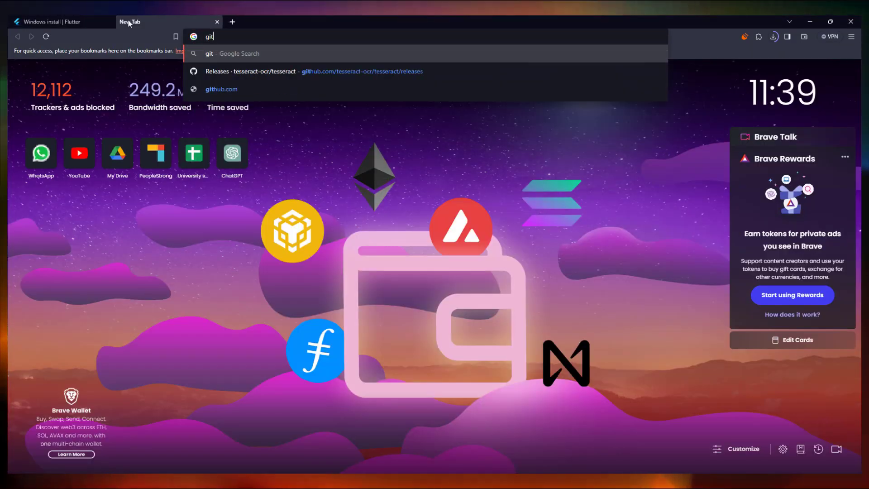
{"action": "type", "text": "l"}
{"action": "key", "text": "Return"}
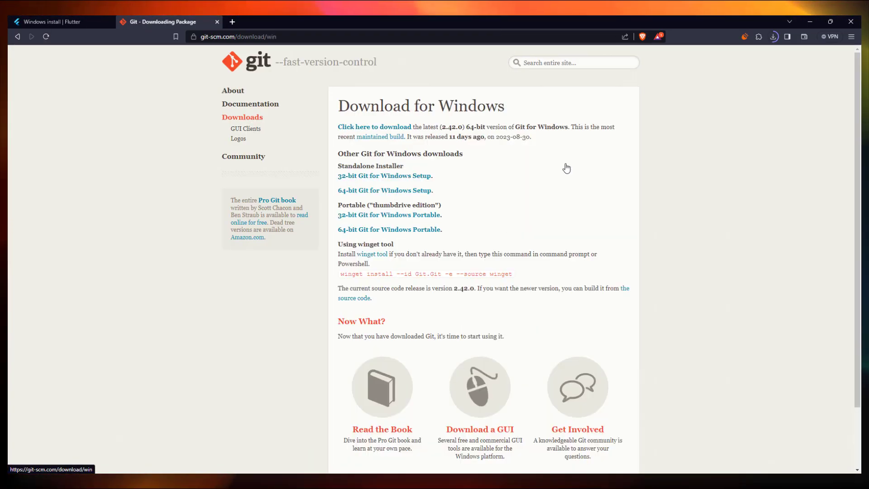
{"action": "left_click", "coordinate": [405, 192]}
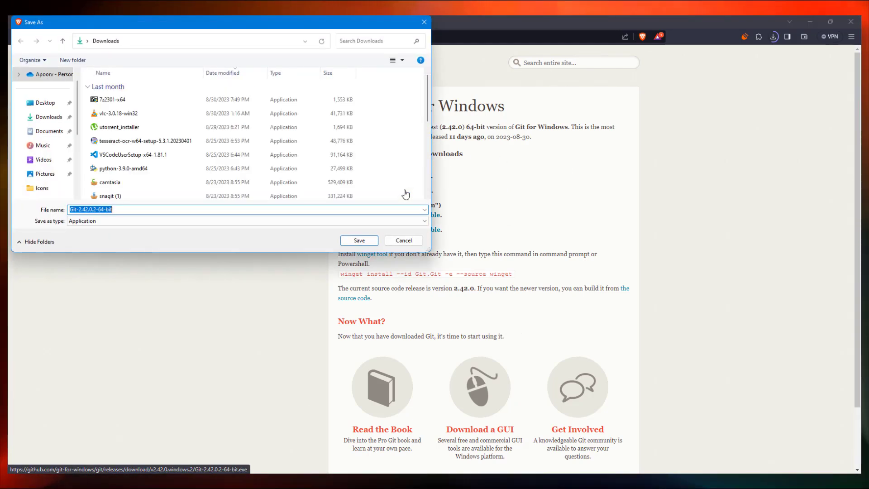
{"action": "left_click", "coordinate": [359, 241]}
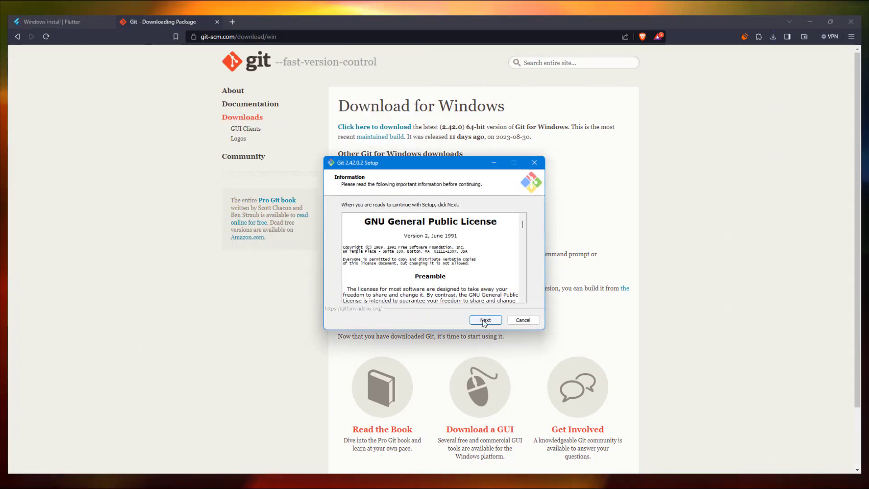
- Accept the GNU licence in the Git setup and keep the default components and Vim as default editor
{"action": "left_click", "coordinate": [485, 320]}
{"action": "left_click", "coordinate": [485, 320]}
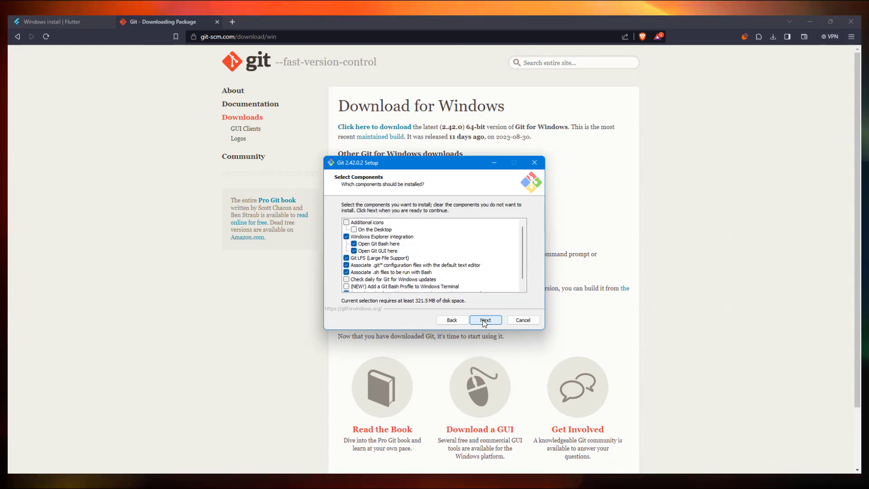
{"action": "left_click", "coordinate": [485, 320]}
{"action": "left_click", "coordinate": [485, 320]}
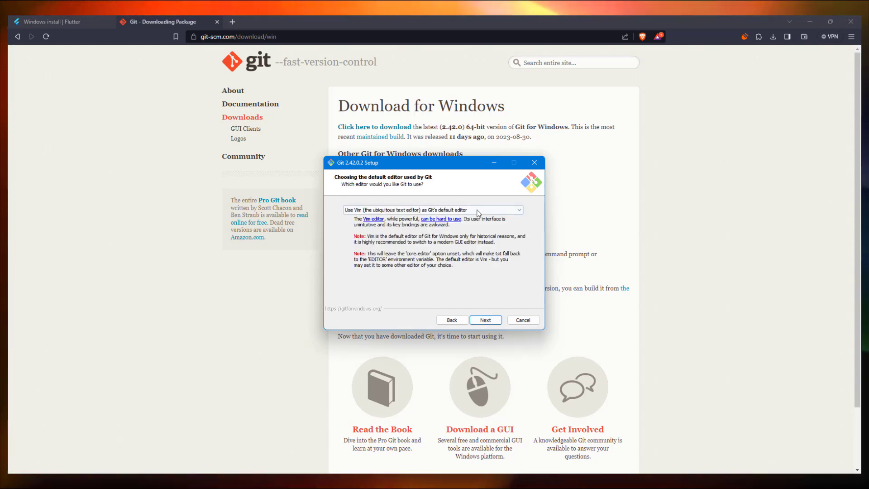
{"action": "left_click", "coordinate": [487, 321]}
{"action": "left_click", "coordinate": [488, 321]}
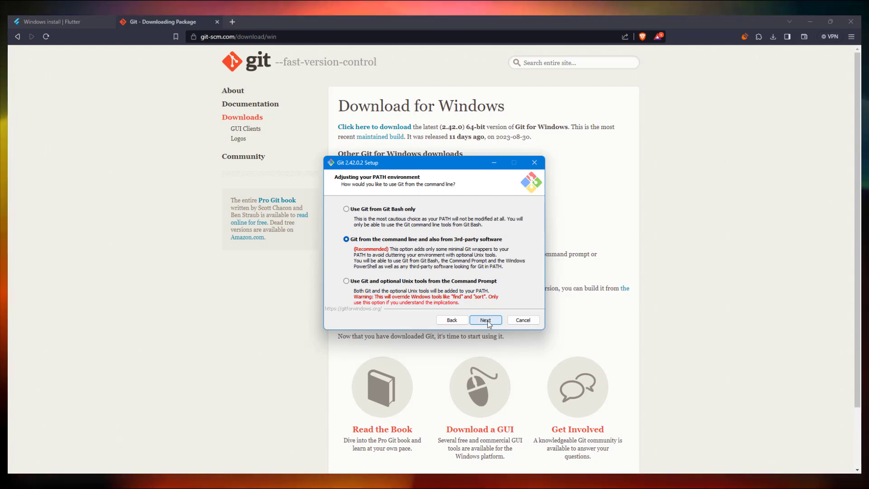
- Keep Git usable from the command line and 3rd-party software, with the OpenSSL library as HTTPS backend
{"action": "left_click", "coordinate": [489, 323]}
{"action": "left_click", "coordinate": [487, 320]}
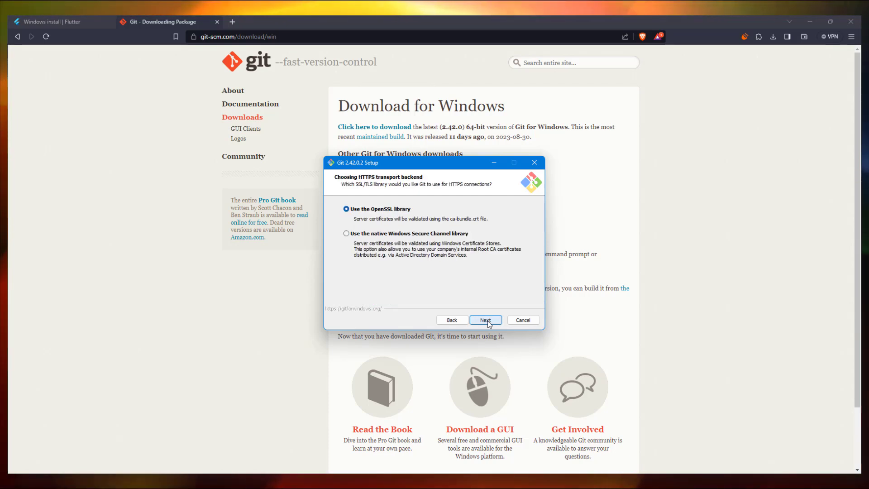
{"action": "left_click", "coordinate": [488, 321]}
{"action": "left_click", "coordinate": [488, 320]}
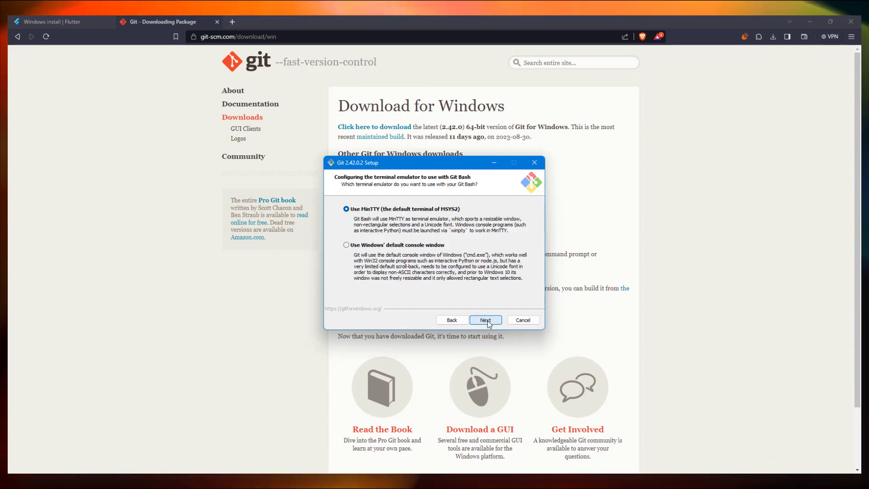
- Keep MinTTY and Git Credential Manager, leave the experimental options off, and complete the Git installation
{"action": "left_click", "coordinate": [488, 320]}
{"action": "left_click", "coordinate": [487, 320]}
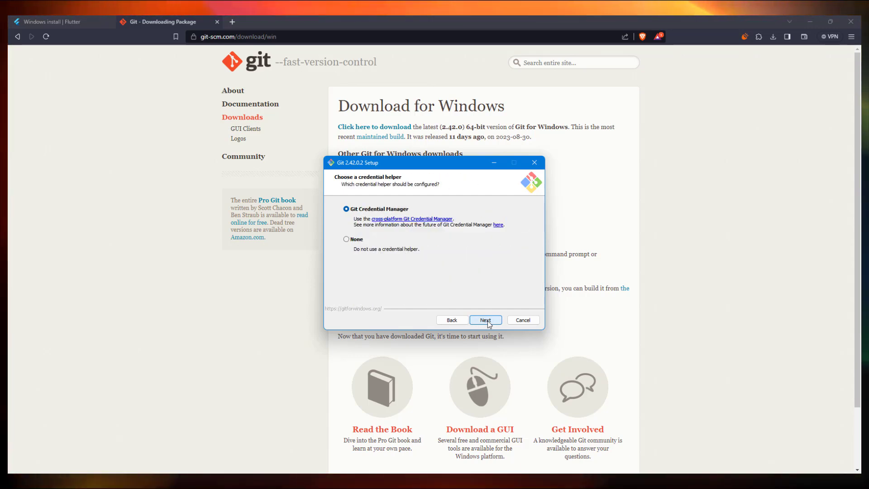
{"action": "left_click", "coordinate": [488, 320]}
{"action": "left_click", "coordinate": [488, 320]}
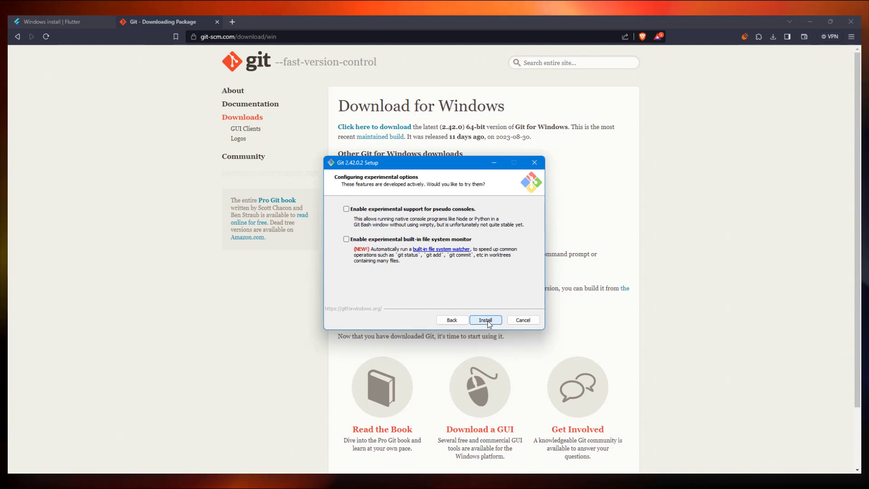
{"action": "left_click", "coordinate": [487, 320]}
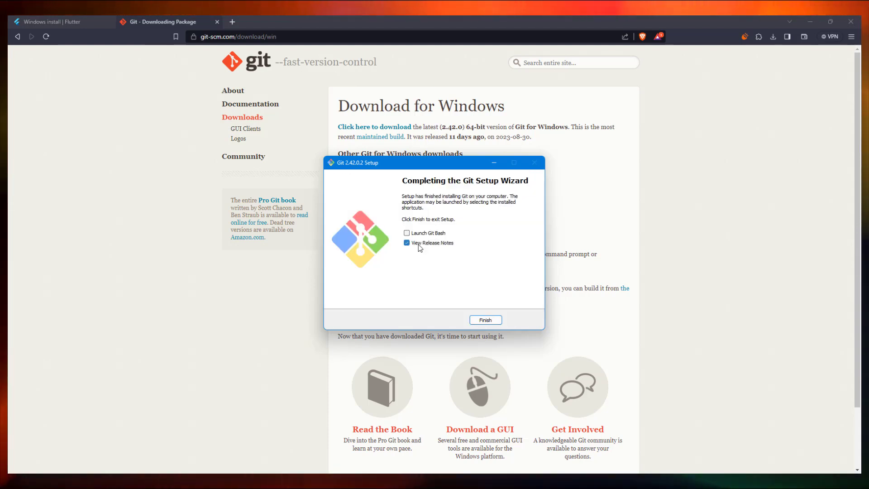
{"action": "left_click", "coordinate": [485, 320]}
- Replace the old Command Prompt window with a new one and run git to verify the installation
{"action": "key", "text": "alt+Tab"}
{"action": "left_click", "coordinate": [755, 137]}
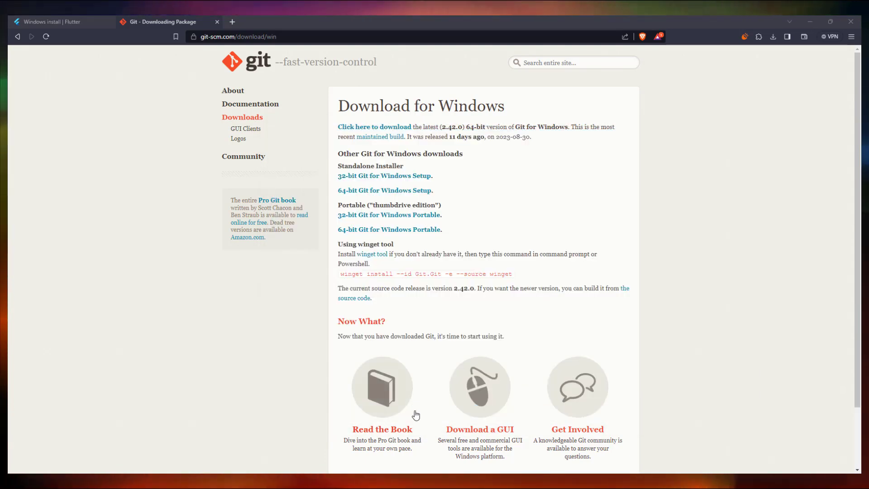
{"action": "key", "text": "super"}
{"action": "type", "text": "cmd"}
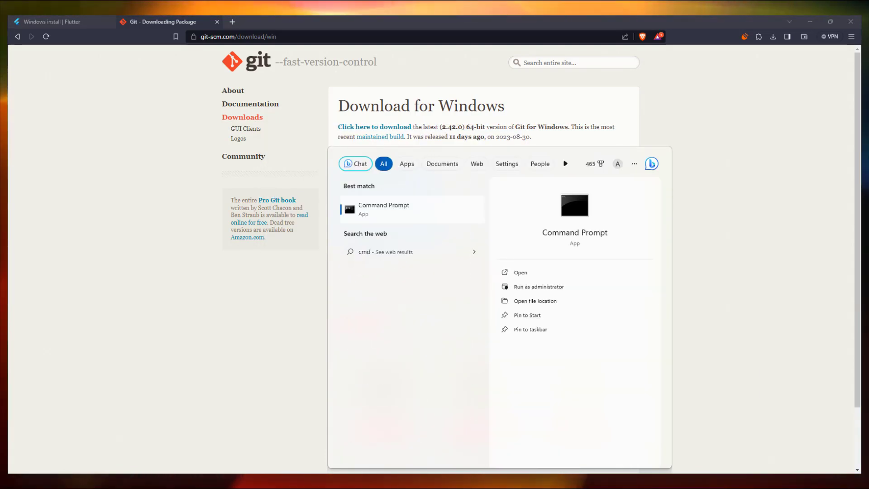
{"action": "key", "text": "Return"}
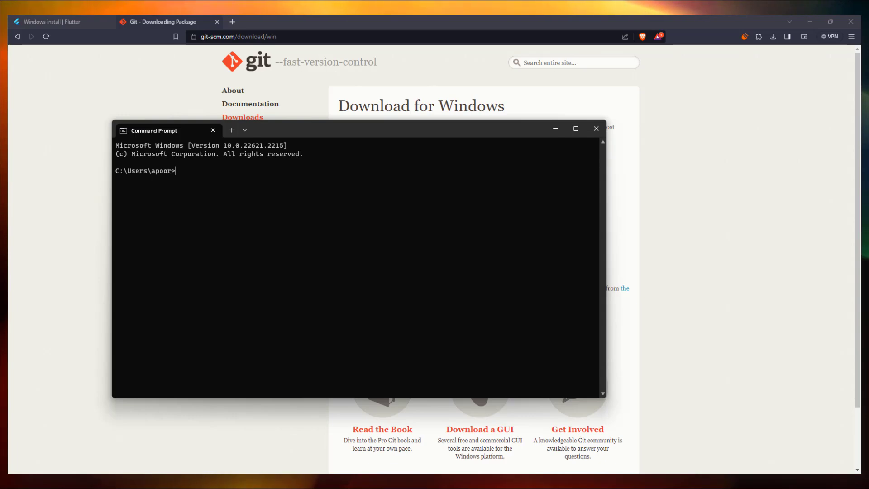
{"action": "type", "text": "git"}
{"action": "key", "text": "Return"}
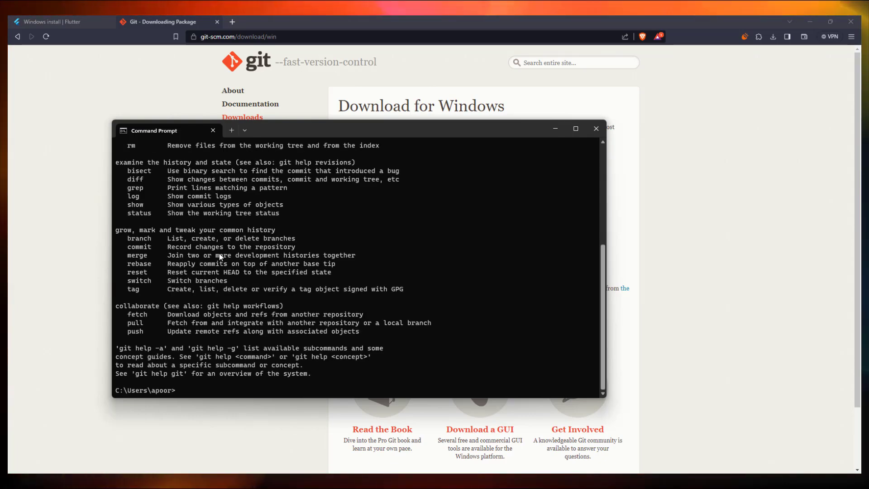
{"action": "scroll", "coordinate": [219, 253], "scroll_direction": "up", "scroll_amount": 10}
{"action": "scroll", "coordinate": [414, 207], "scroll_direction": "down", "scroll_amount": 10}
- Close Command Prompt and the Git download page, and return to the Get the Flutter SDK instructions
{"action": "left_click", "coordinate": [604, 129]}
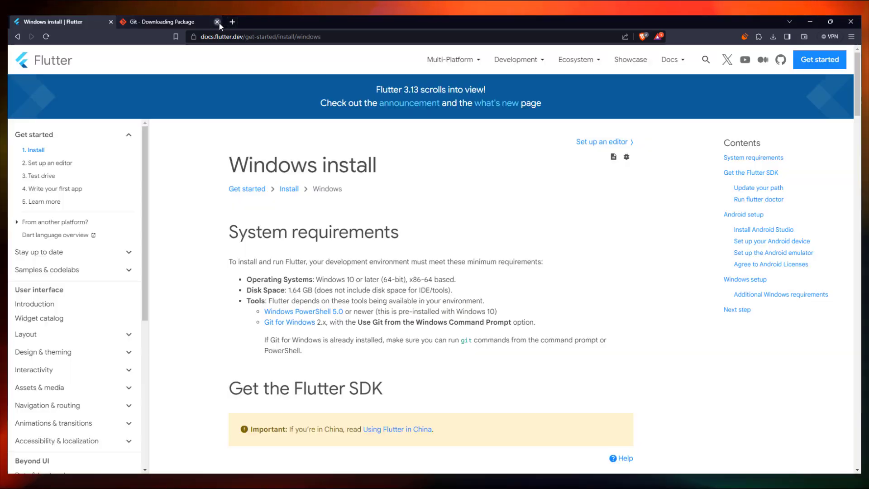
{"action": "left_click", "coordinate": [218, 21]}
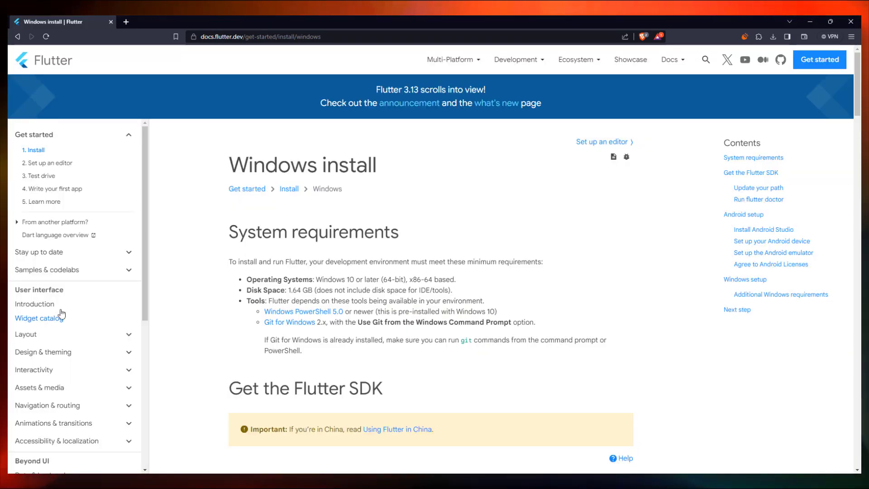
{"action": "scroll", "coordinate": [372, 141], "scroll_direction": "down", "scroll_amount": 6}
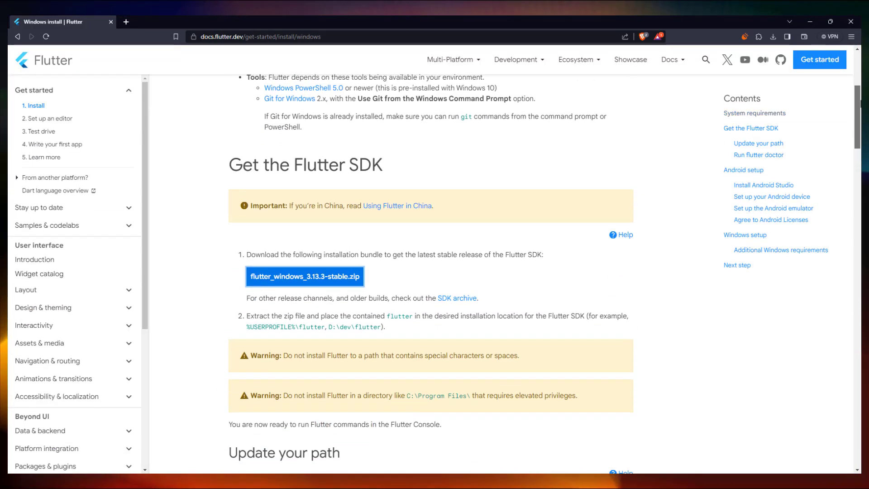
- Place the downloaded flutter_windows_3.13.3-stable zip on the DATA (D:) drive and extract all its contents there
{"action": "left_click", "coordinate": [437, 483]}
{"action": "left_click", "coordinate": [73, 142]}
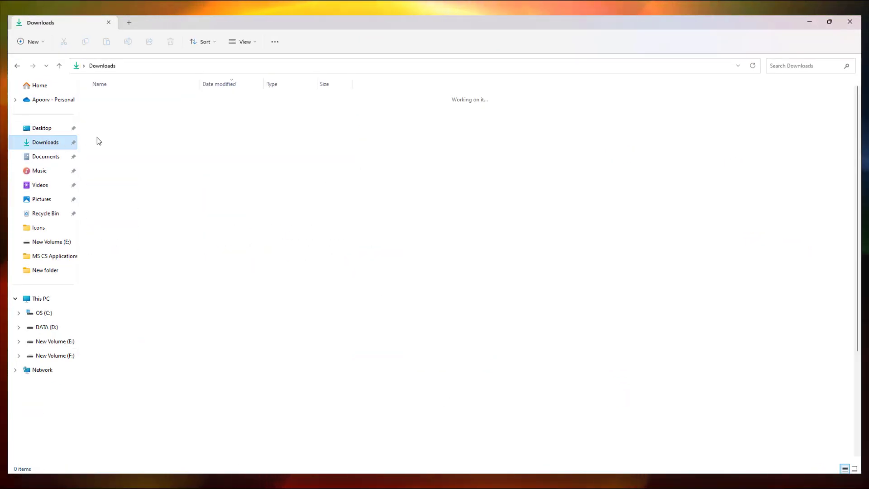
{"action": "left_click", "coordinate": [125, 127]}
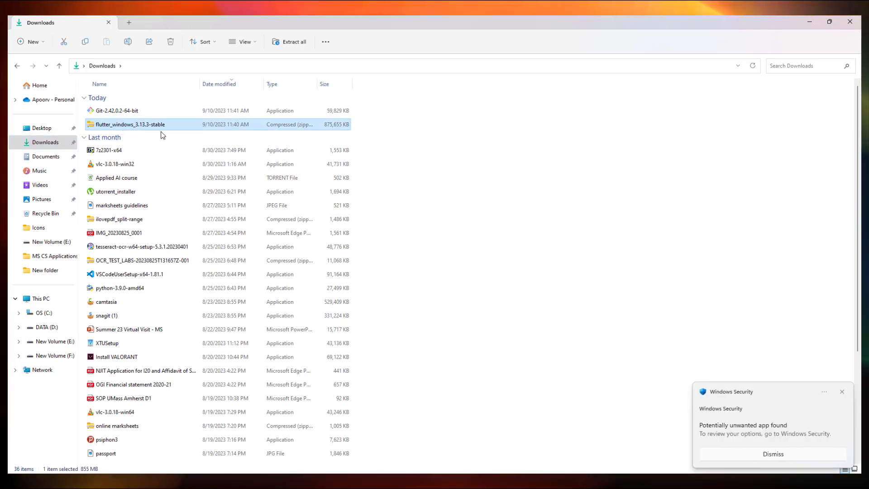
{"action": "left_click", "coordinate": [60, 329]}
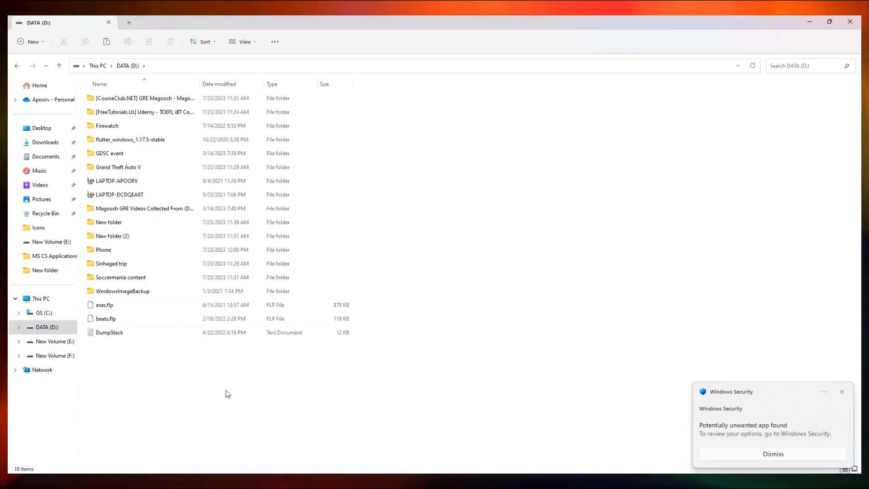
{"action": "left_click", "coordinate": [195, 385]}
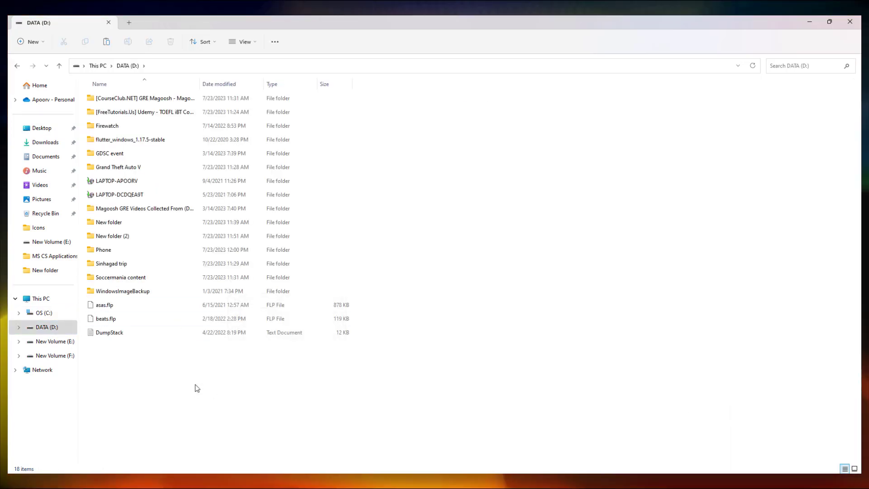
{"action": "right_click", "coordinate": [172, 347]}
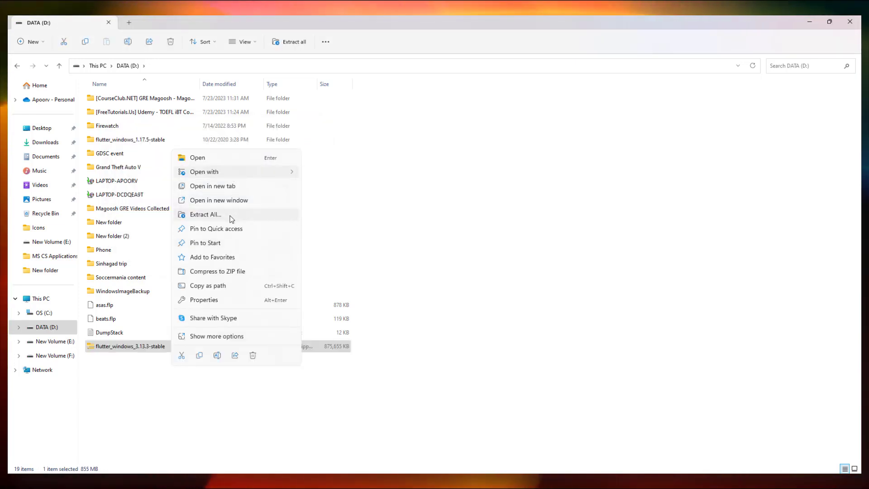
{"action": "left_click", "coordinate": [231, 216]}
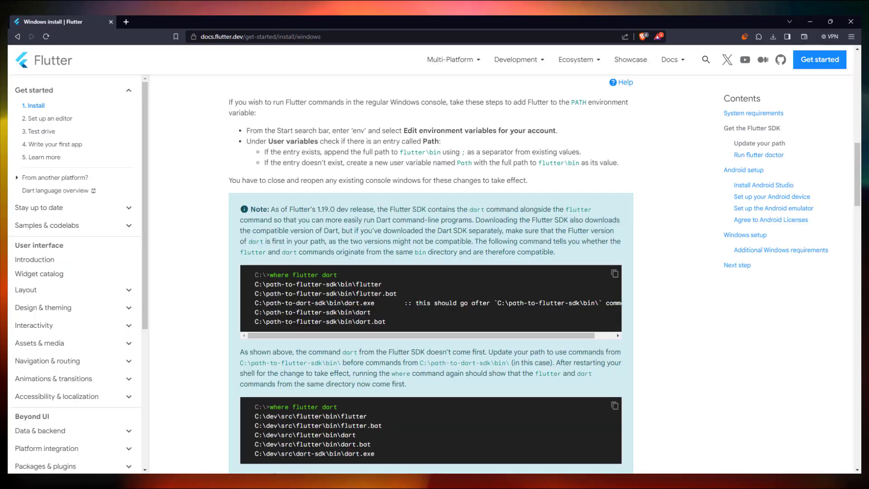
- Read the Update your path instructions in the browser for adding Flutter to the PATH environment variable
{"action": "scroll", "coordinate": [417, 227], "scroll_direction": "up", "scroll_amount": 4}
{"action": "scroll", "coordinate": [417, 228], "scroll_direction": "up", "scroll_amount": 3}
{"action": "scroll", "coordinate": [417, 227], "scroll_direction": "down", "scroll_amount": 5}
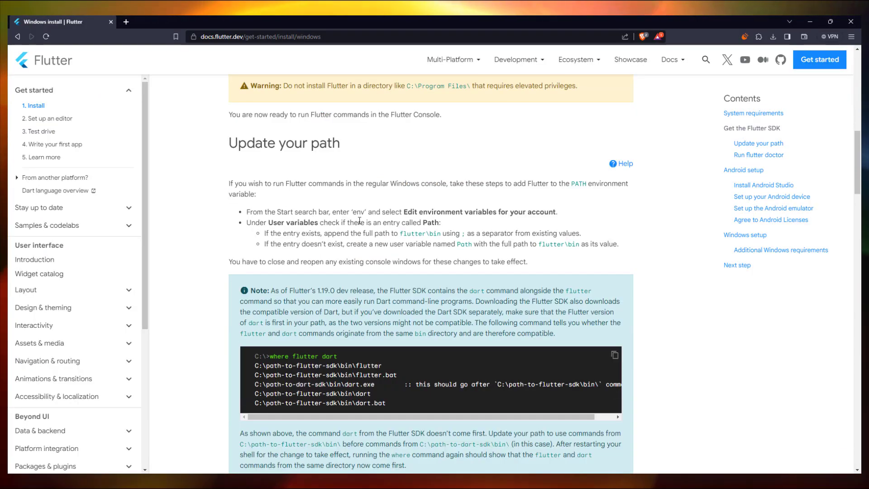
{"action": "scroll", "coordinate": [375, 193], "scroll_direction": "up", "scroll_amount": 1}
{"action": "scroll", "coordinate": [375, 194], "scroll_direction": "up", "scroll_amount": 3}
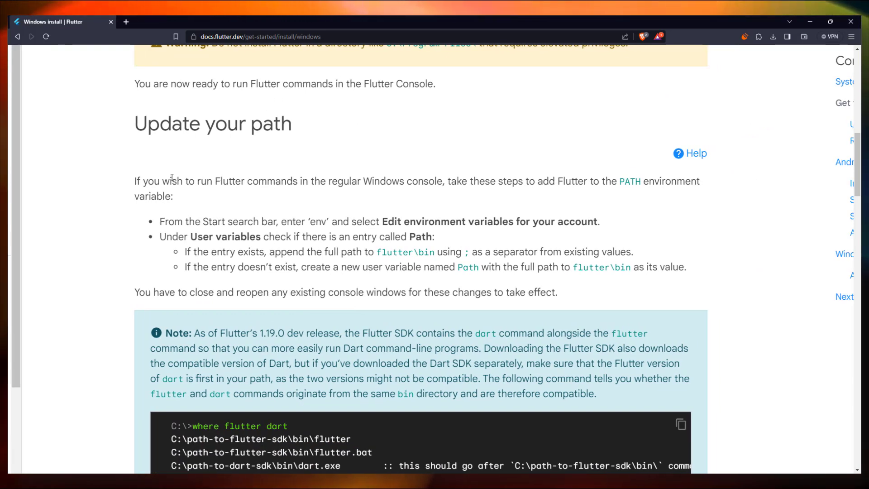
{"action": "left_click_drag", "start_coordinate": [165, 180], "coordinate": [590, 180]}
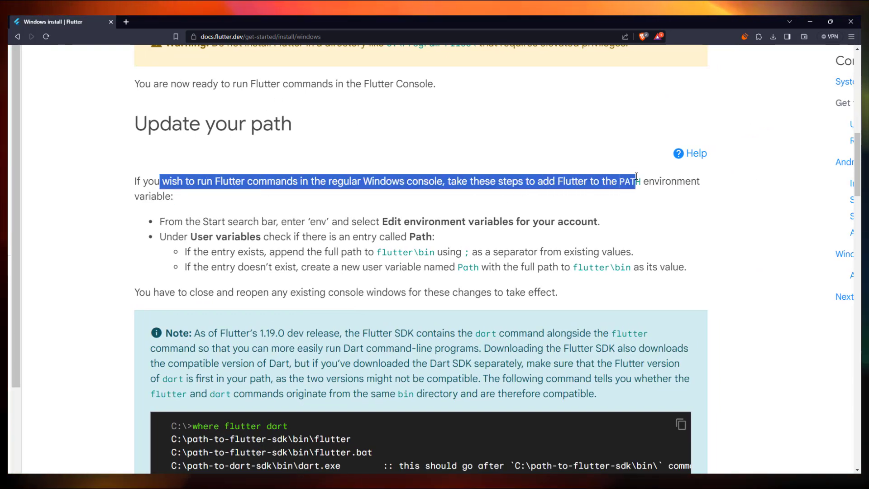
{"action": "left_click", "coordinate": [291, 213]}
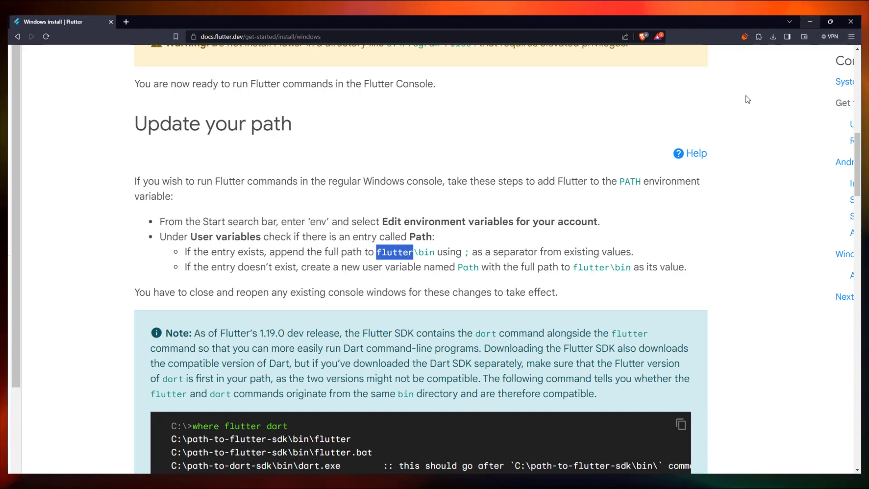
- Return to the extracted SDK in File Explorer, open flutter\bin, and copy its full folder path
{"action": "left_click", "coordinate": [488, 458]}
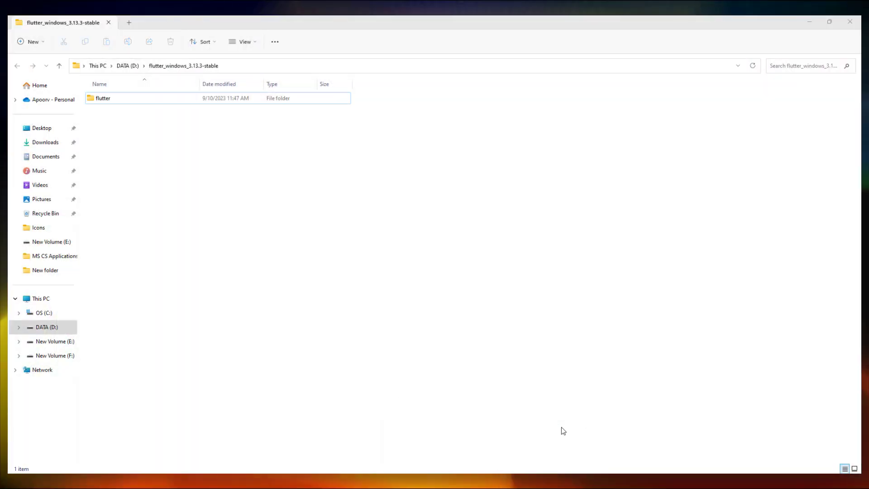
{"action": "left_click", "coordinate": [140, 102]}
{"action": "double_click", "coordinate": [139, 103]}
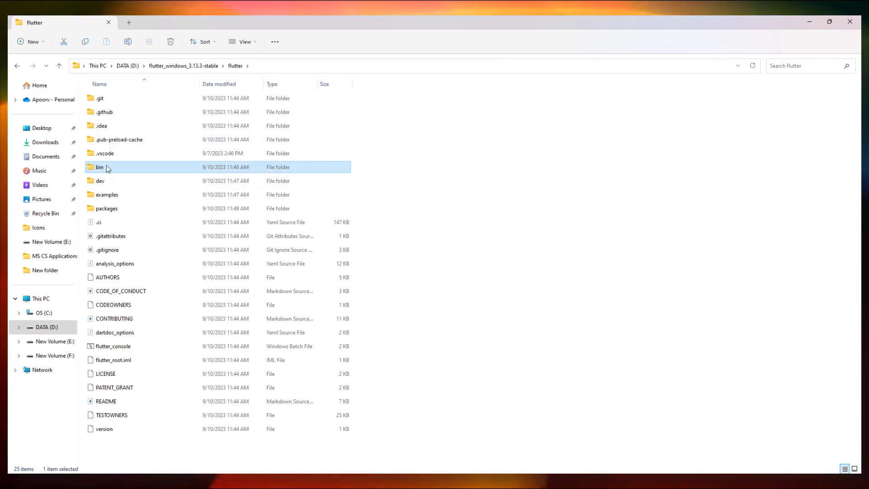
{"action": "double_click", "coordinate": [107, 168]}
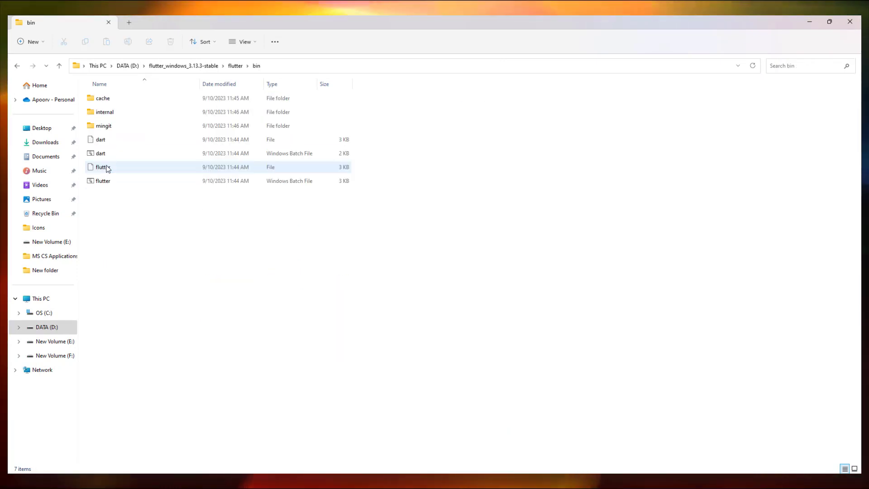
{"action": "left_click", "coordinate": [328, 67]}
{"action": "key", "text": "ctrl+c"}
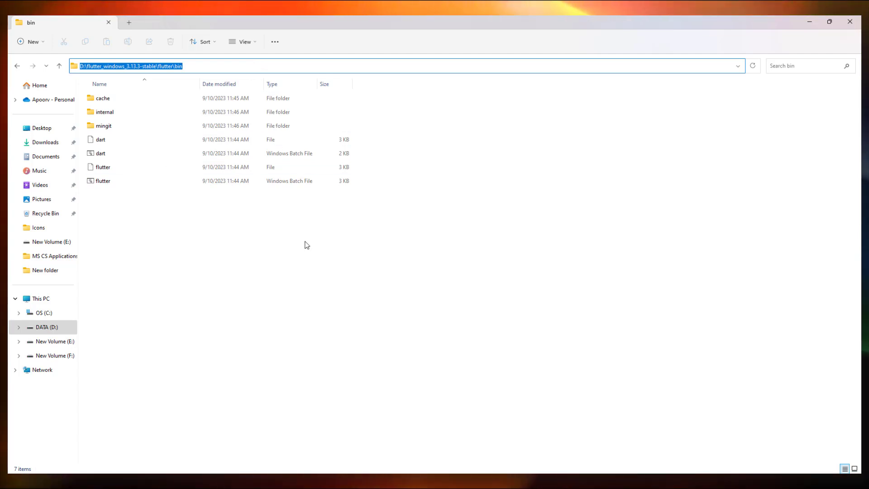
{"action": "left_click", "coordinate": [333, 315]}
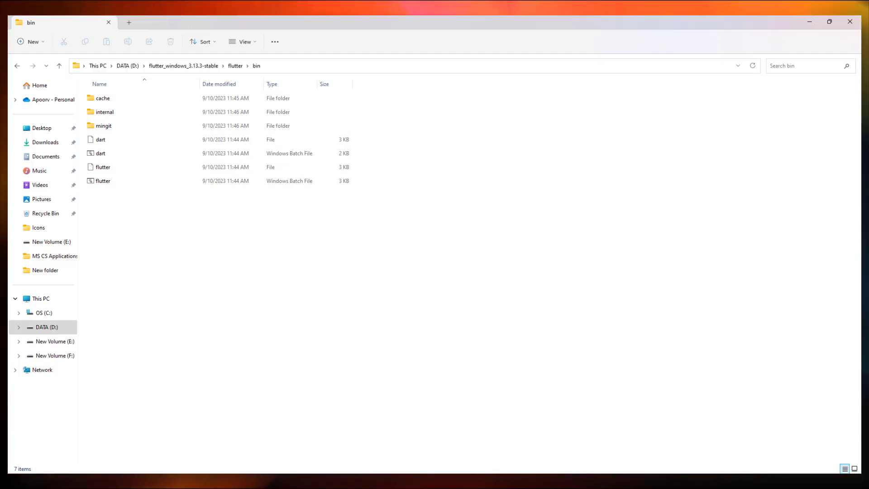
- Search Windows for the setting to edit environment variables for your account and open it
{"action": "key", "text": "super"}
{"action": "type", "text": "edit"}
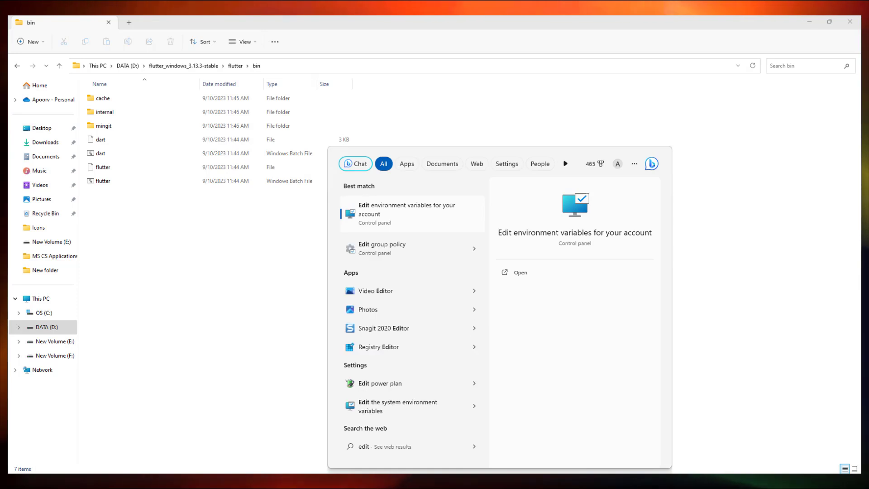
{"action": "type", "text": " e"}
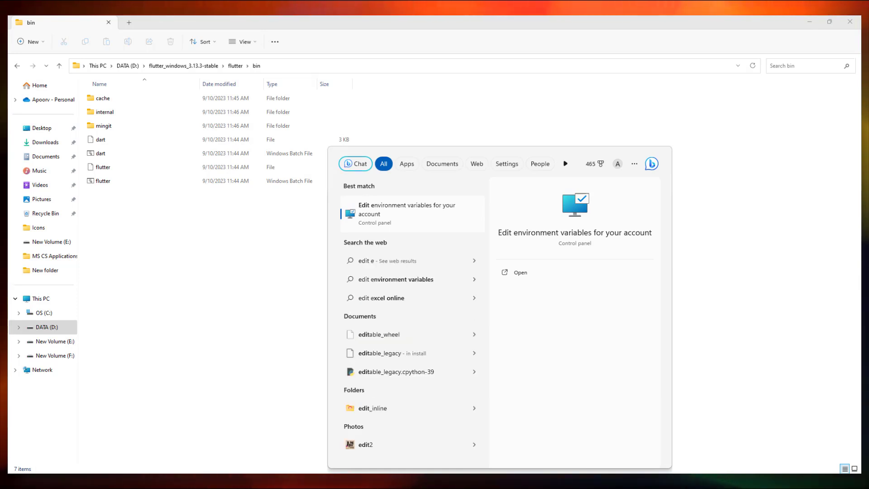
{"action": "left_click", "coordinate": [387, 211]}
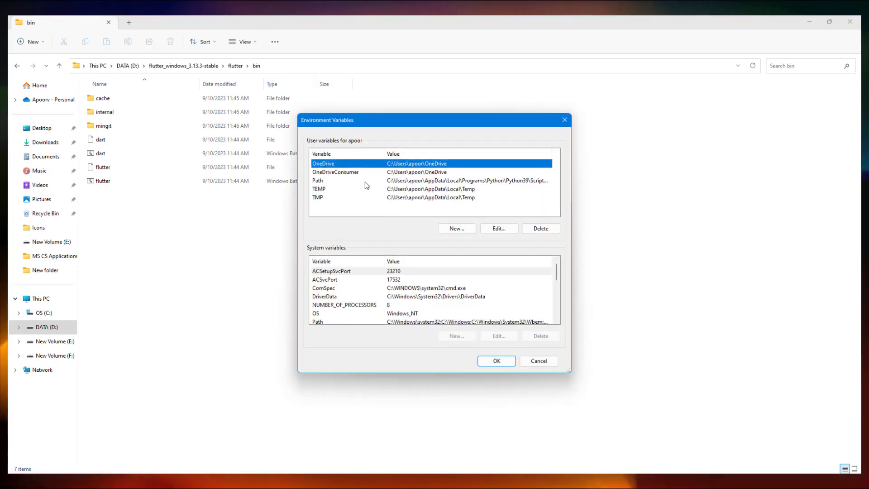
- Add D:\flutter_windows_3.13.3-stable\flutter\bin as a new entry in the user Path variable and save the environment variables
{"action": "double_click", "coordinate": [334, 181]}
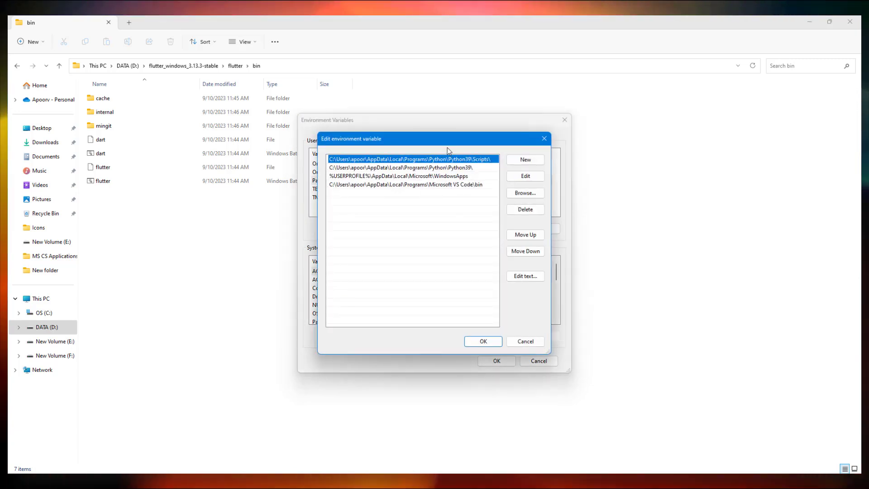
{"action": "left_click_drag", "start_coordinate": [450, 138], "coordinate": [559, 134]}
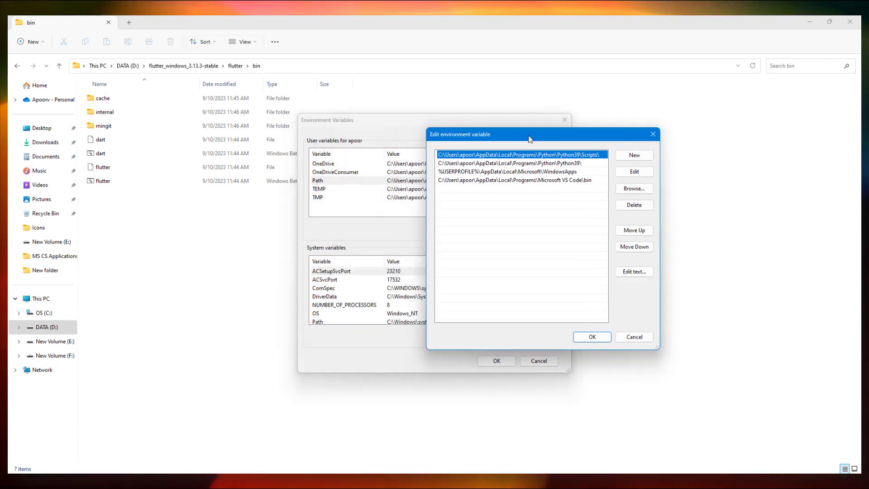
{"action": "left_click", "coordinate": [634, 155]}
{"action": "key", "text": "ctrl+v"}
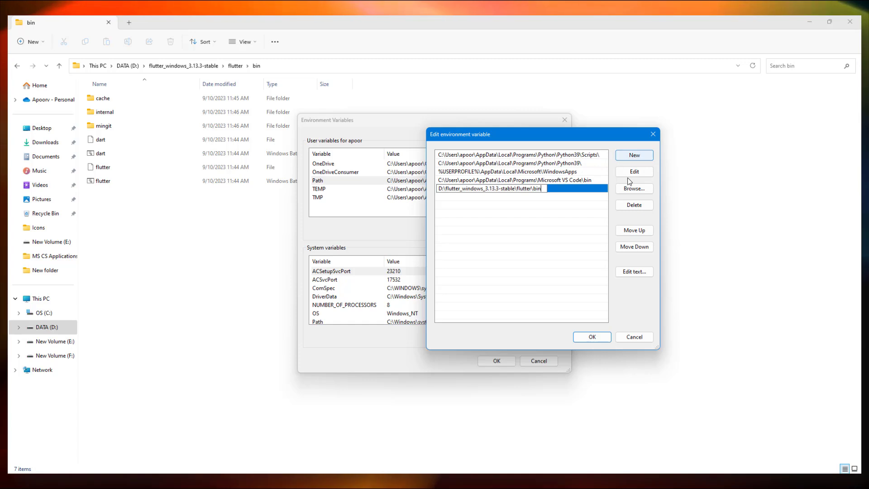
{"action": "left_click", "coordinate": [593, 336]}
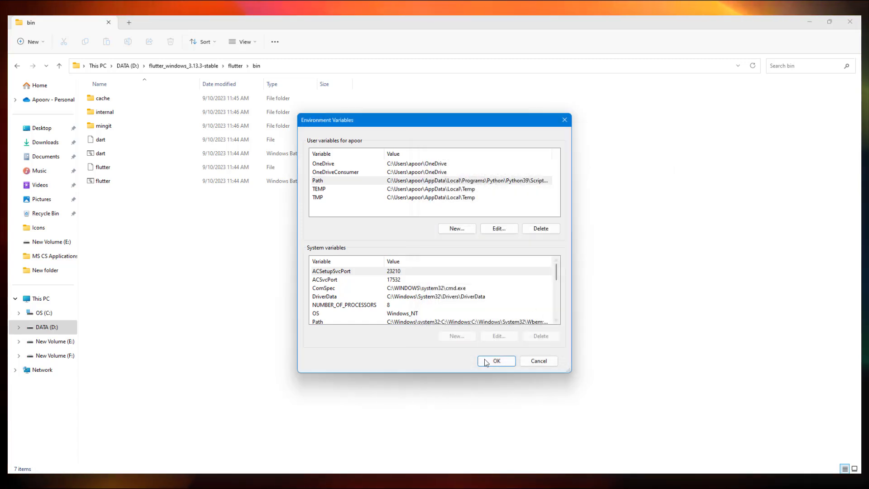
{"action": "left_click", "coordinate": [497, 362]}
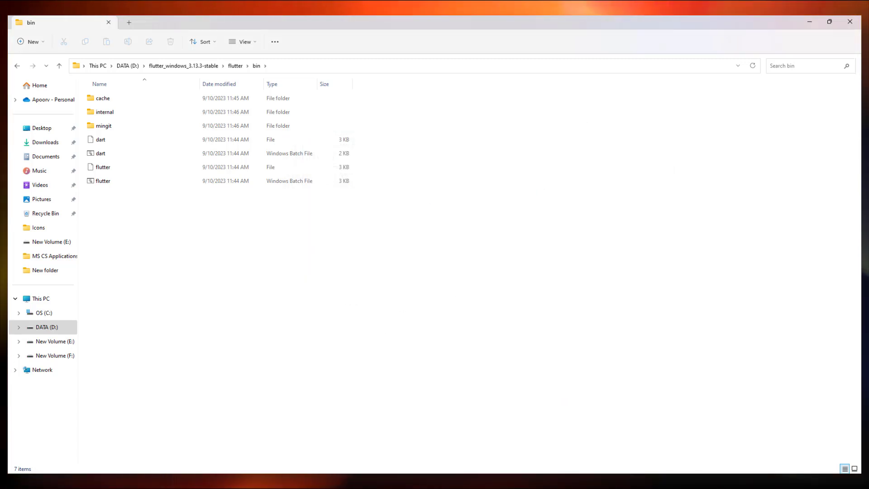
- Search for cmd and open a new Command Prompt window
{"action": "key", "text": "super"}
{"action": "type", "text": "cmd"}
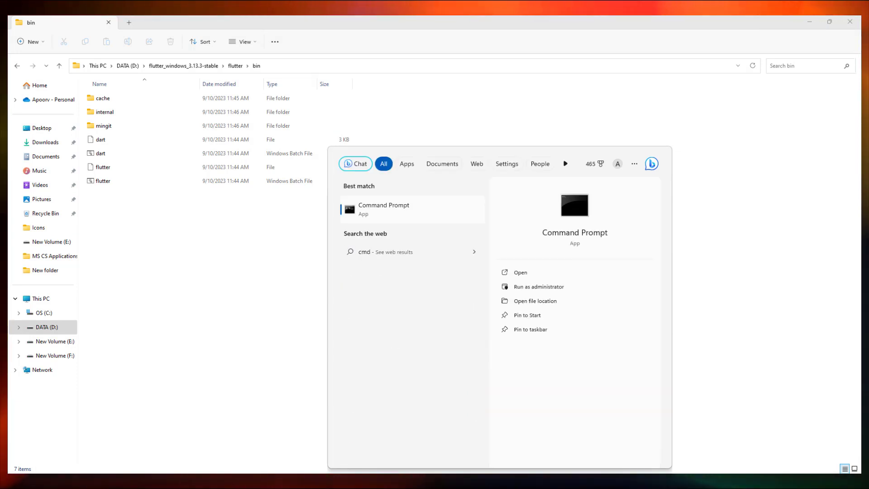
{"action": "key", "text": "Return"}
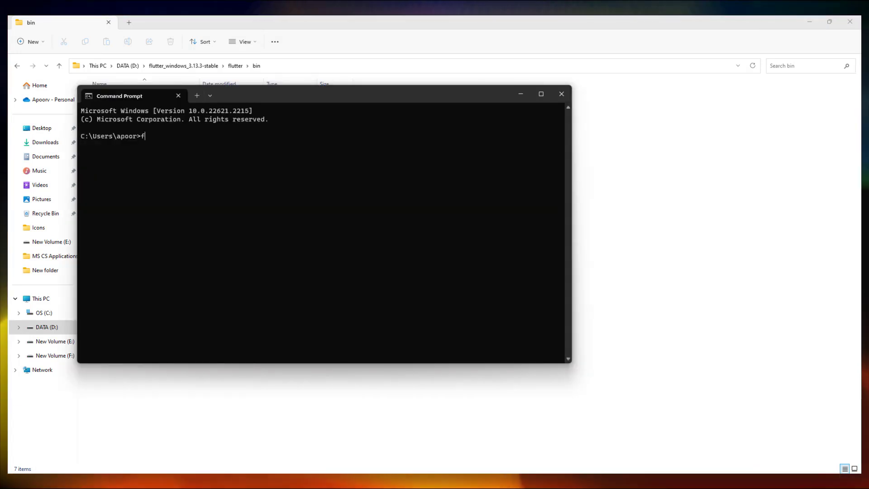
{"action": "type", "text": "flutter"}
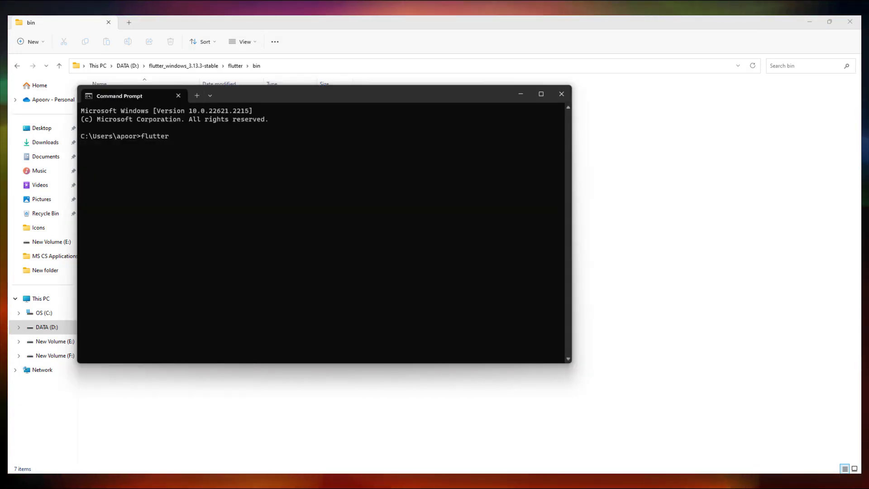
{"action": "key", "text": "BackSpace"}
{"action": "key", "text": "BackSpace"}
{"action": "key", "text": "BackSpace"}
{"action": "key", "text": "BackSpace"}
{"action": "key", "text": "BackSpace"}
{"action": "key", "text": "BackSpace"}
{"action": "key", "text": "BackSpace"}
{"action": "key", "text": "BackSpace"}
- Run where flutter dart to check which directories the flutter and dart commands come from
{"action": "type", "text": "where fl"}
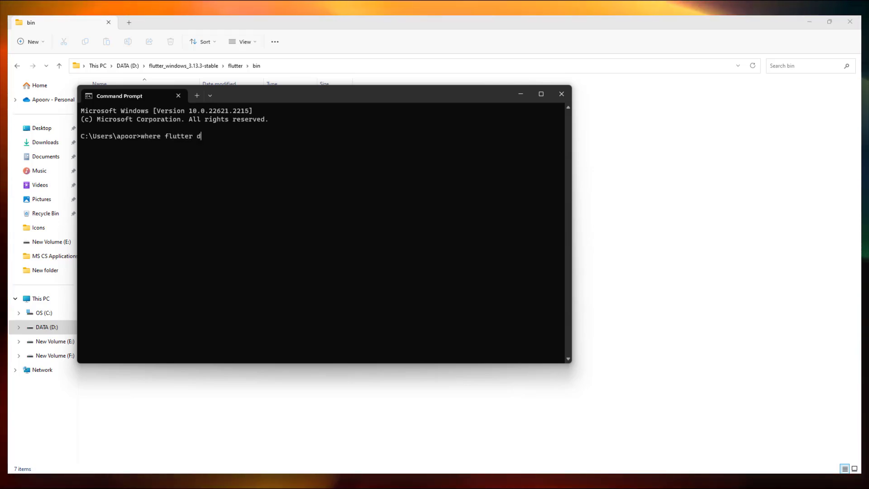
{"action": "type", "text": "utter dart"}
{"action": "key", "text": "Return"}
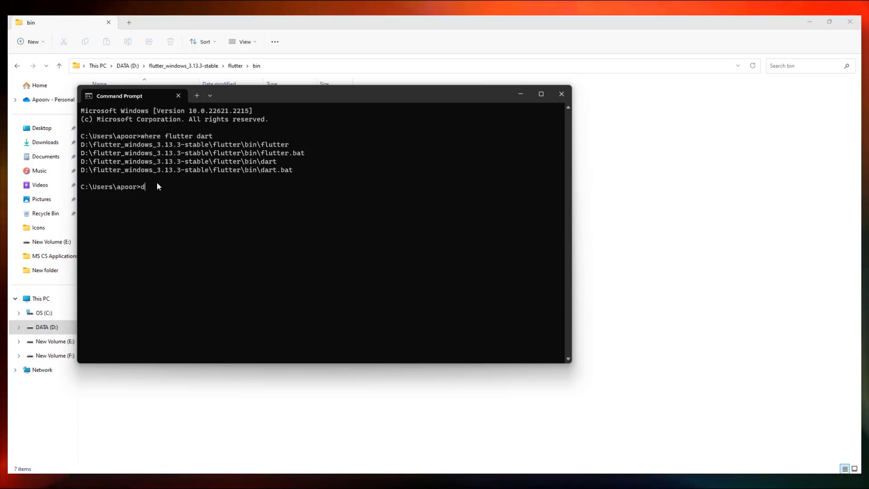
- Run flutter doctor and examine the Flutter, Windows, Android toolchain and Visual Studio entries in its summary
{"action": "type", "text": "lutter do"}
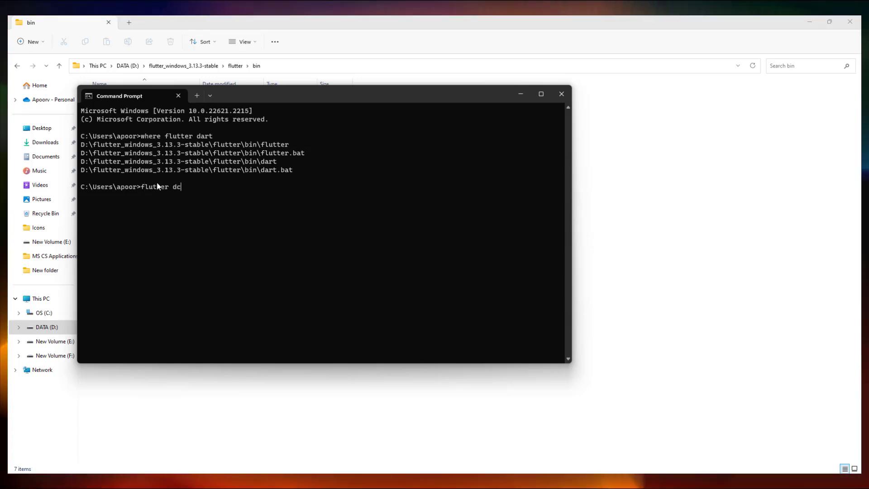
{"action": "type", "text": "ctor"}
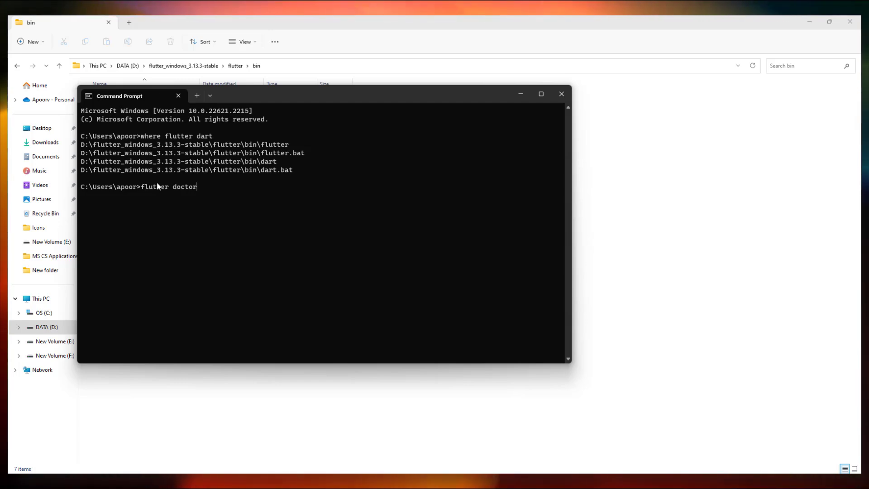
{"action": "key", "text": "Return"}
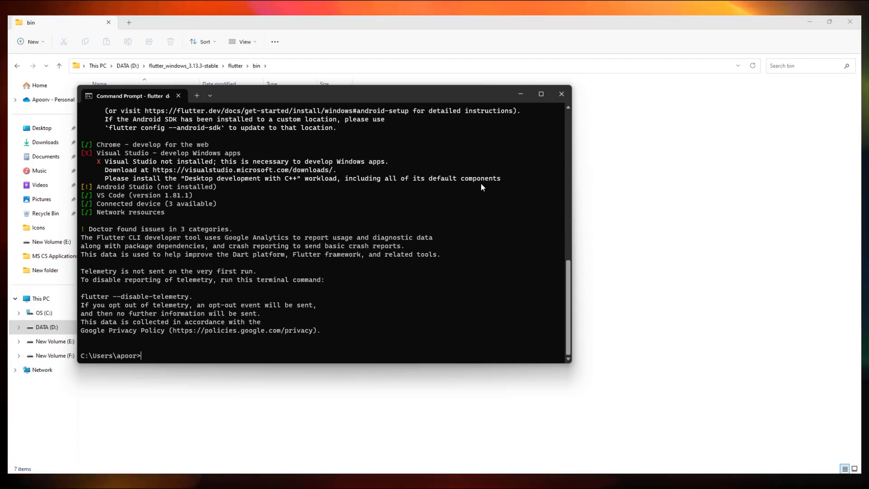
{"action": "scroll", "coordinate": [569, 256], "scroll_direction": "up", "scroll_amount": 5}
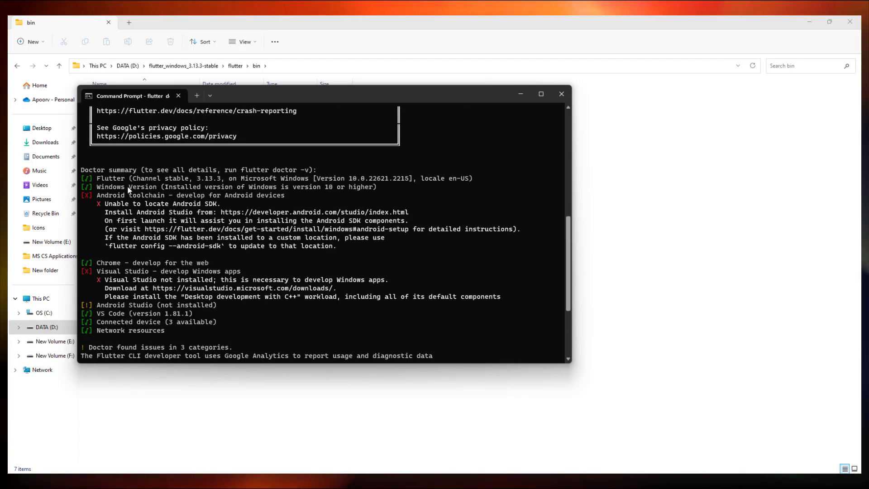
{"action": "left_click_drag", "start_coordinate": [91, 196], "coordinate": [292, 203]}
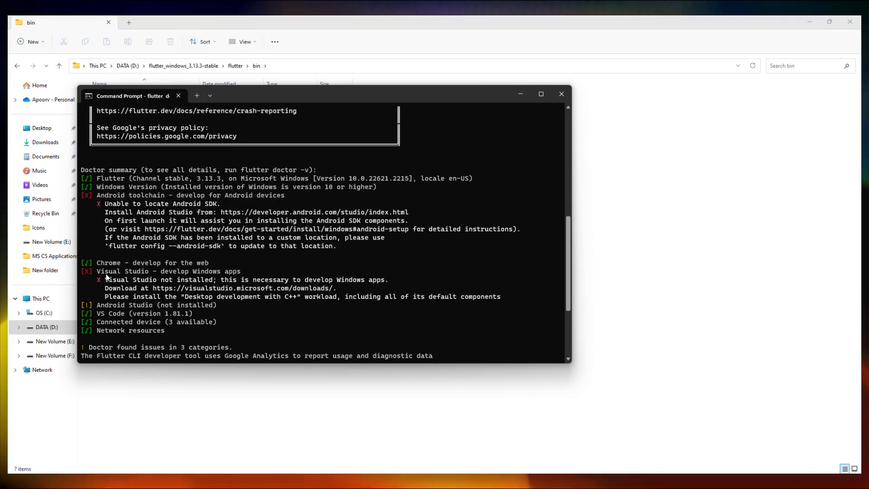
{"action": "left_click_drag", "start_coordinate": [93, 272], "coordinate": [245, 270]}
{"action": "left_click", "coordinate": [217, 269]}
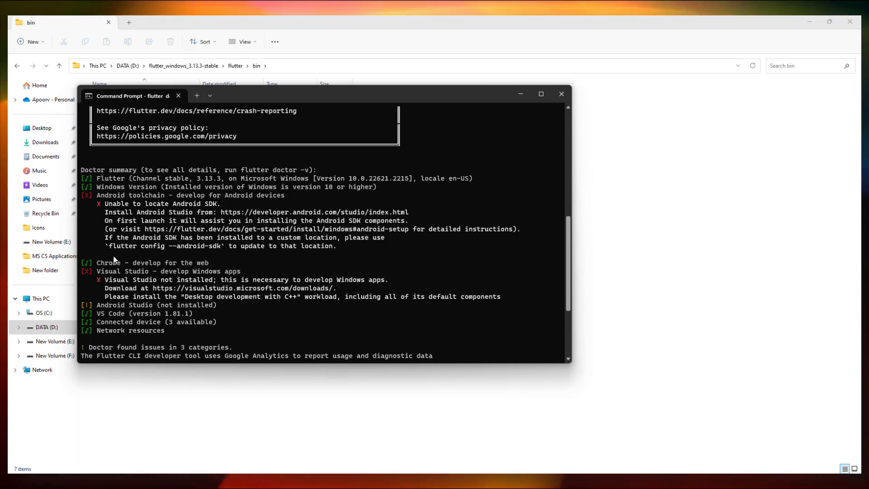
{"action": "double_click", "coordinate": [105, 180]}
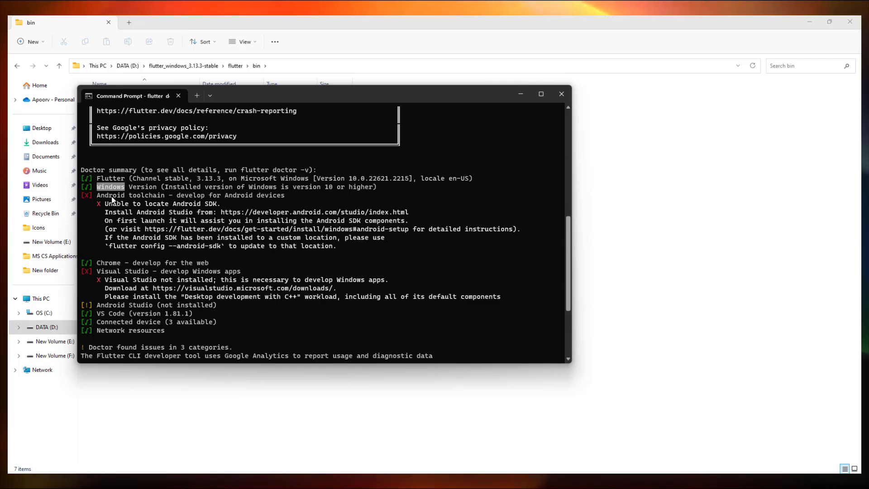
- Examine the Android toolchain entry and its missing Android SDK details in the flutter doctor summary
{"action": "left_click", "coordinate": [113, 209]}
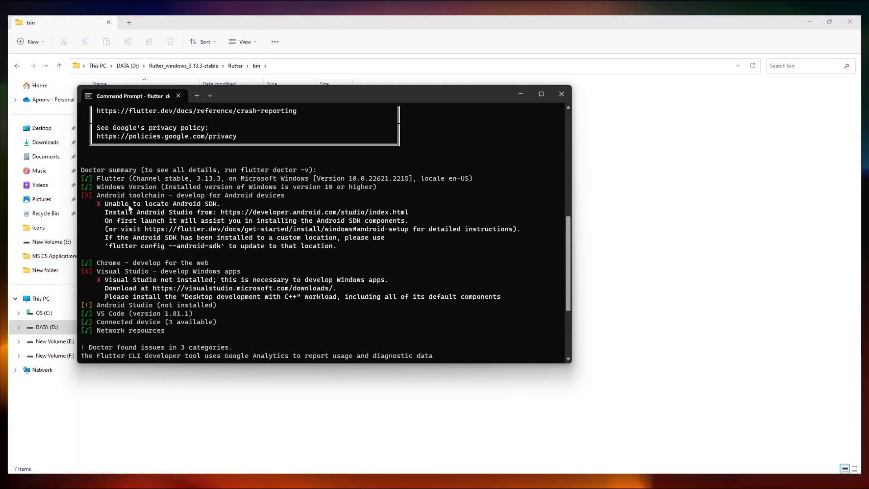
{"action": "left_click_drag", "start_coordinate": [96, 195], "coordinate": [163, 204]}
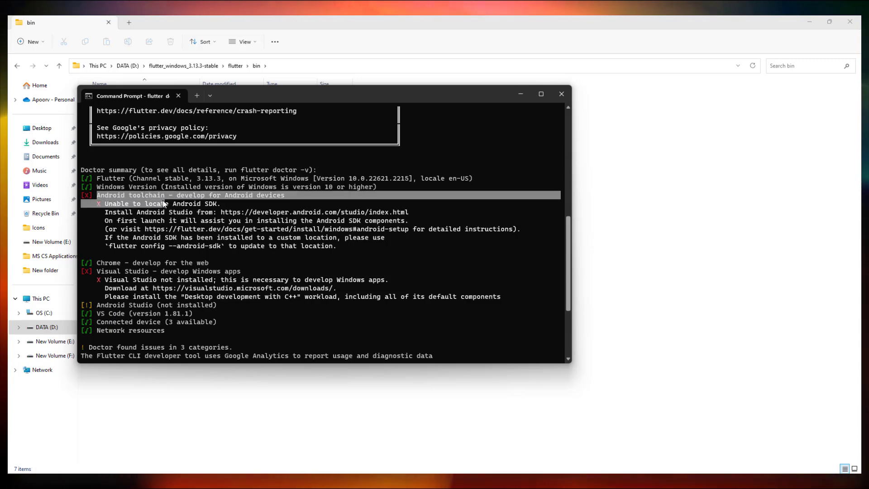
{"action": "right_click", "coordinate": [163, 204]}
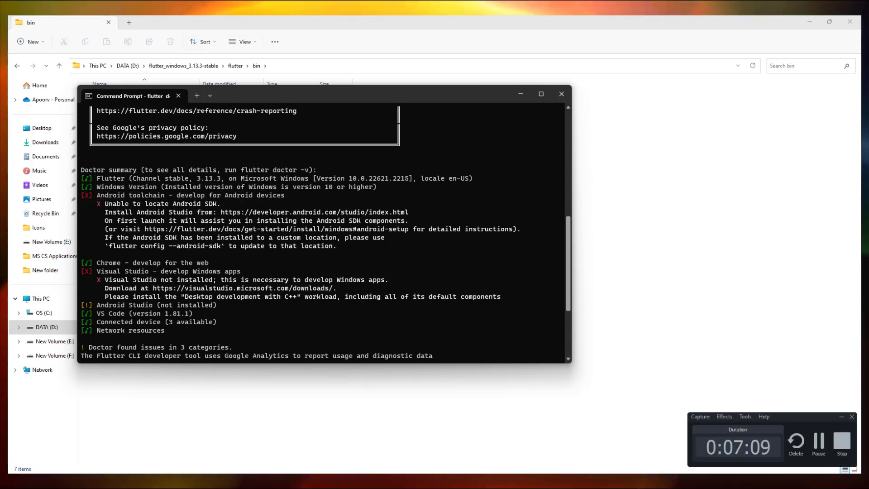
{"action": "key", "text": "alt+Tab"}
{"action": "mouse_move", "coordinate": [563, 481]}
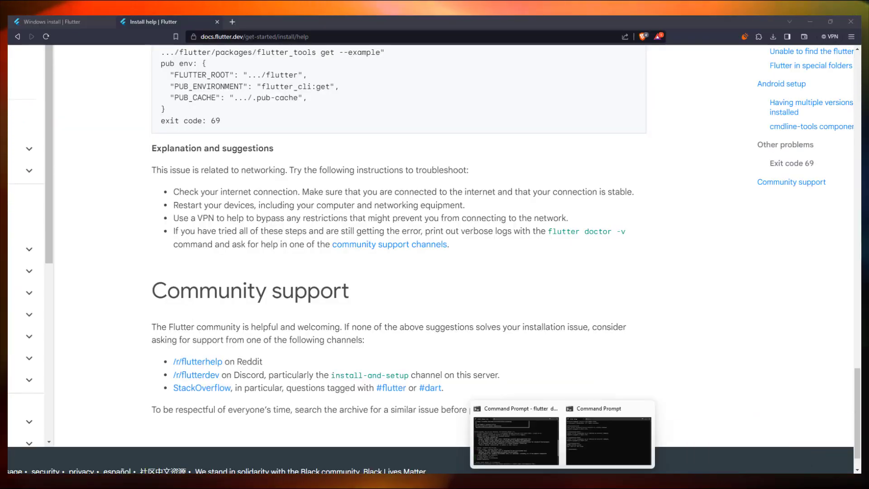
{"action": "left_click", "coordinate": [516, 460]}
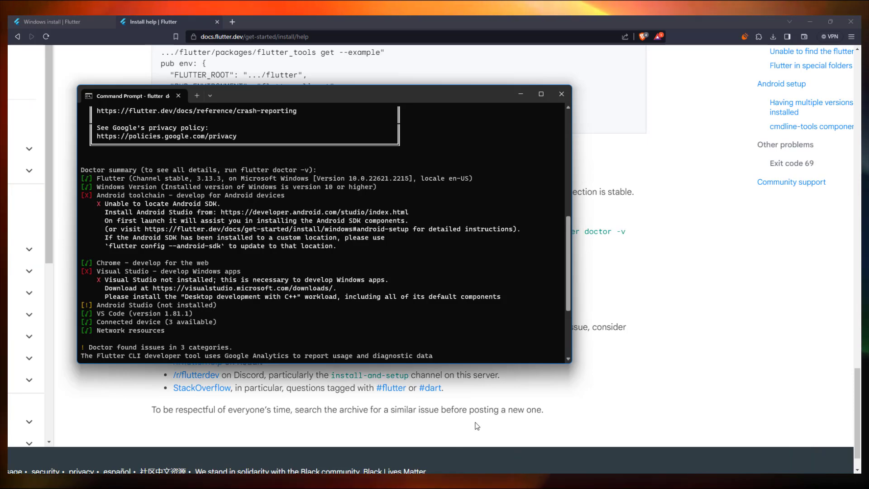
{"action": "triple_click", "coordinate": [108, 200]}
- Switch to the browser and open the Android Studio download page from developer.android.com in a new tab
{"action": "left_click", "coordinate": [232, 21]}
{"action": "type", "text": "andr"}
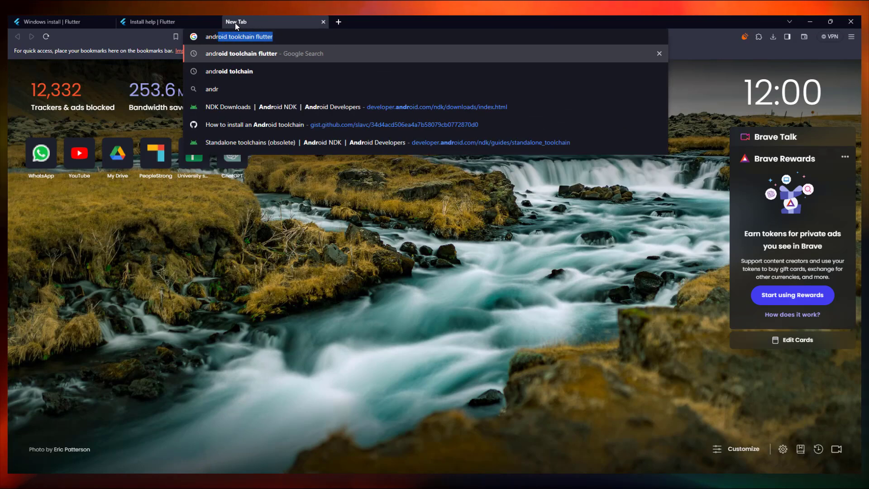
{"action": "type", "text": "oid stud"}
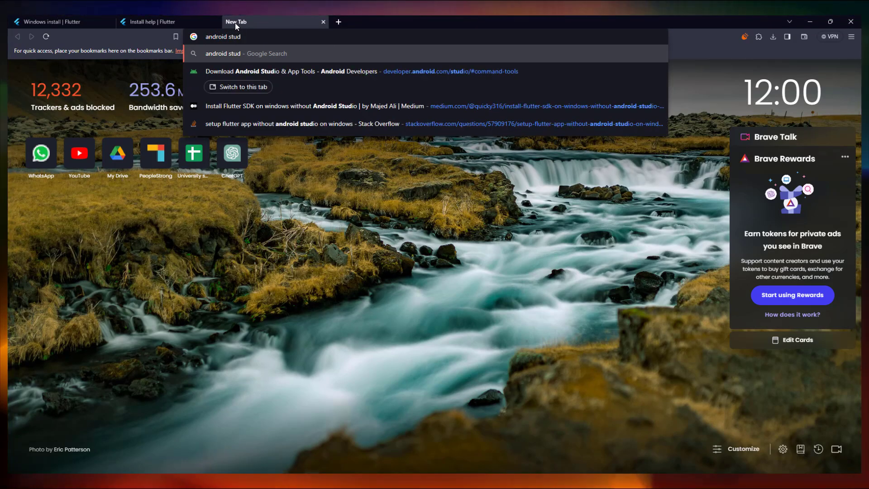
{"action": "key", "text": "Down"}
{"action": "key", "text": "Return"}
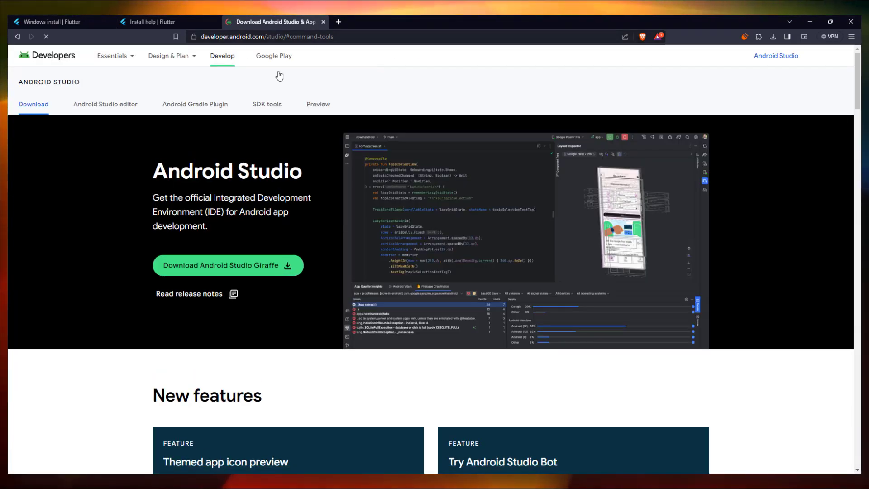
- Agree to the terms and download Android Studio Giraffe 2022.3.1 Patch 1 for Windows into the Downloads folder
{"action": "left_click", "coordinate": [184, 267]}
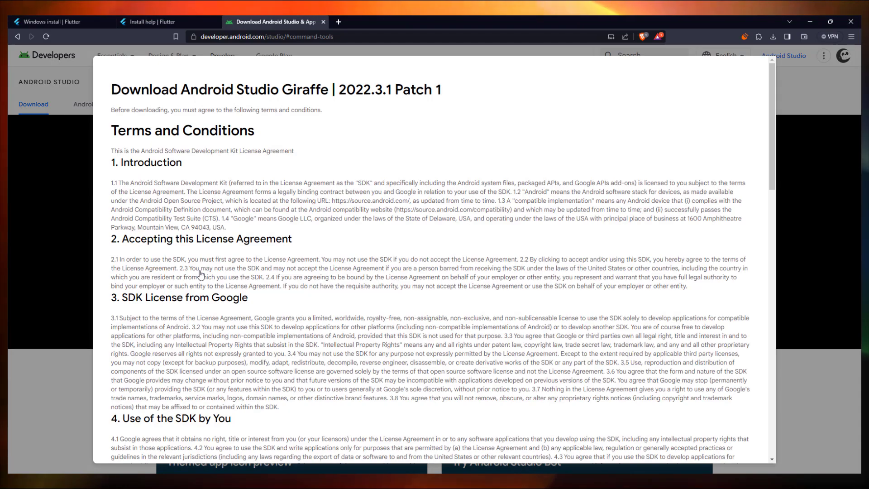
{"action": "scroll", "coordinate": [378, 270], "scroll_direction": "down", "scroll_amount": 15}
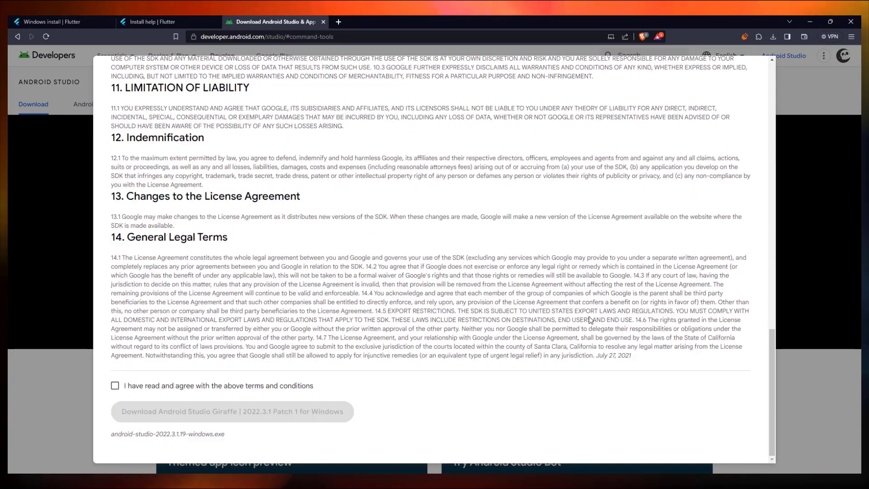
{"action": "left_click", "coordinate": [221, 386]}
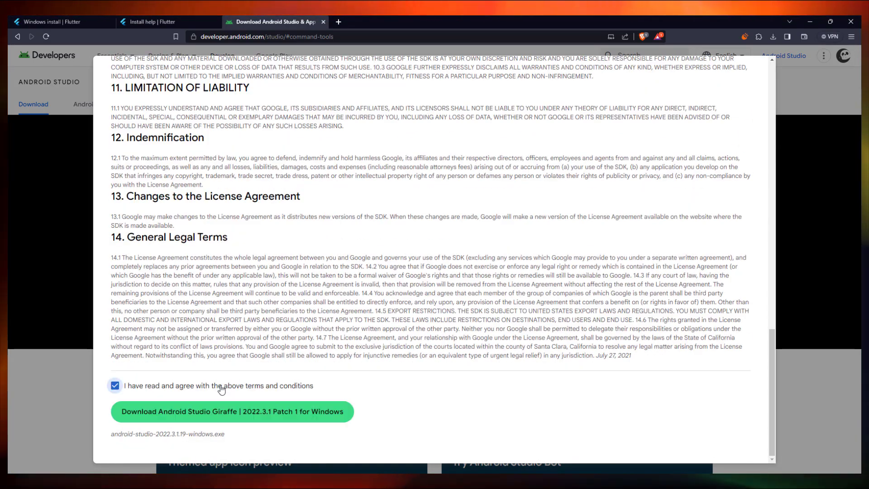
{"action": "left_click", "coordinate": [190, 412]}
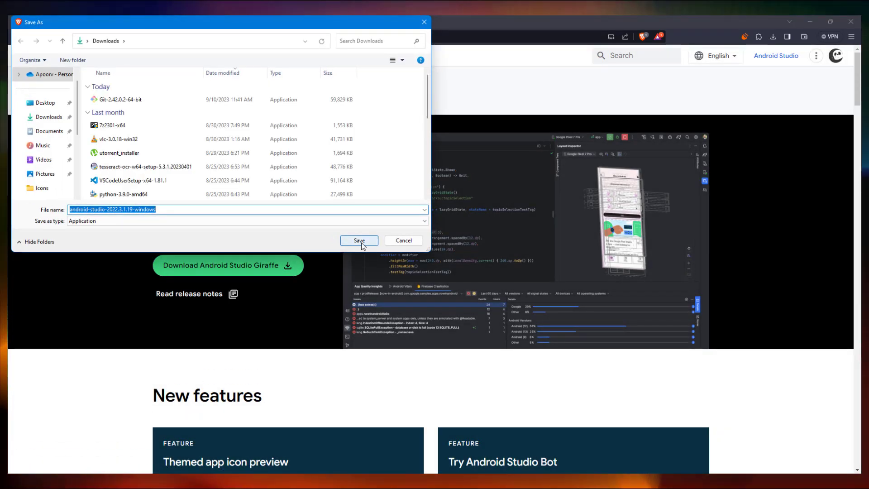
{"action": "left_click", "coordinate": [359, 241]}
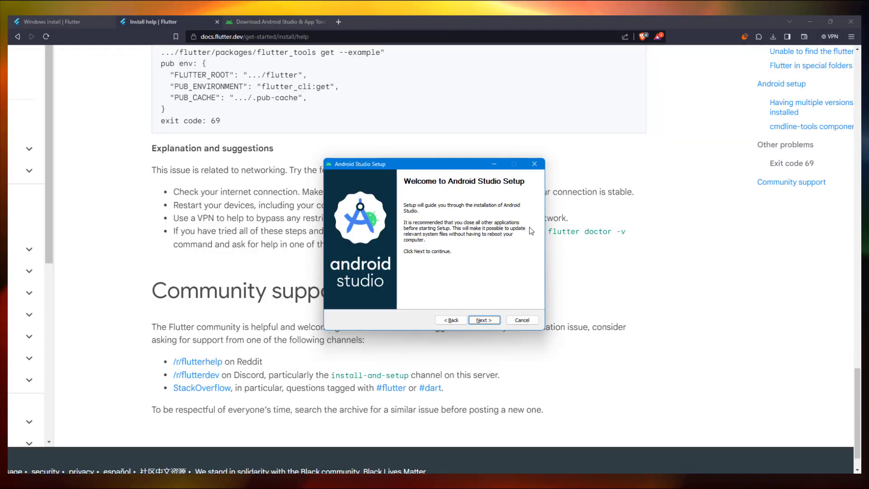
- Install Android Studio with the Android Virtual Device component in C:\Program Files\Android\Android Studio, using the Android Studio Start Menu folder
{"action": "left_click", "coordinate": [484, 320]}
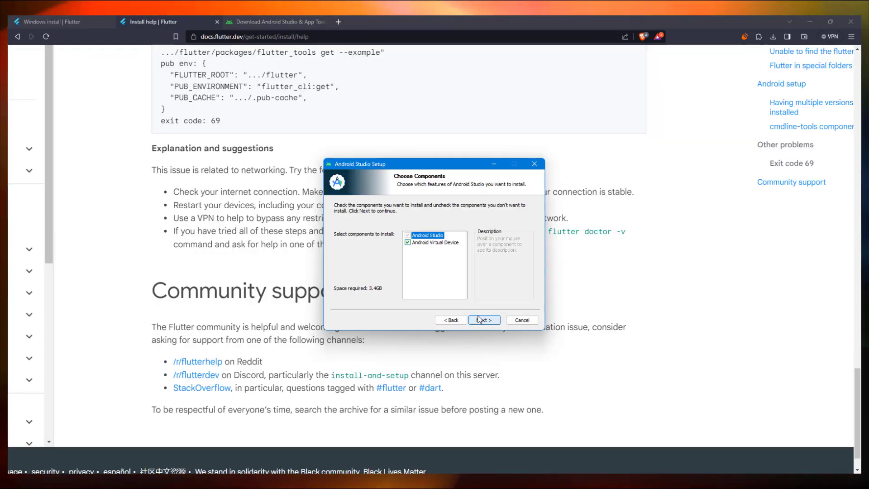
{"action": "left_click", "coordinate": [479, 320]}
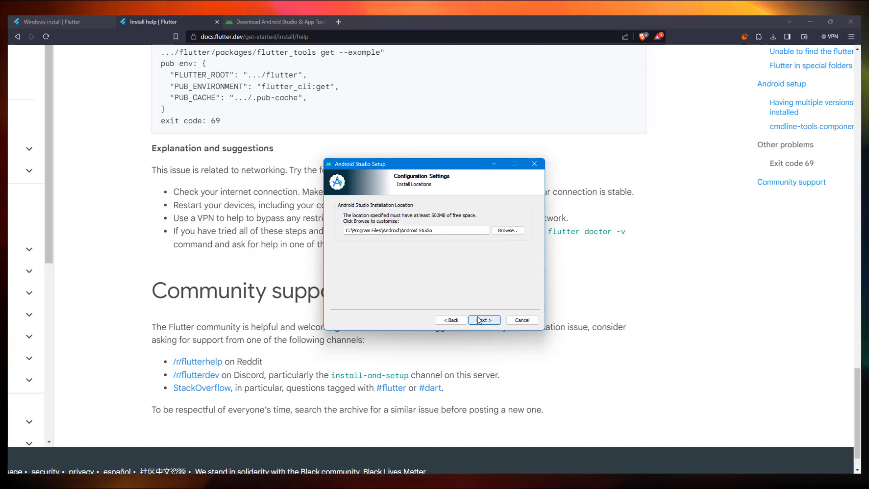
{"action": "left_click", "coordinate": [479, 320]}
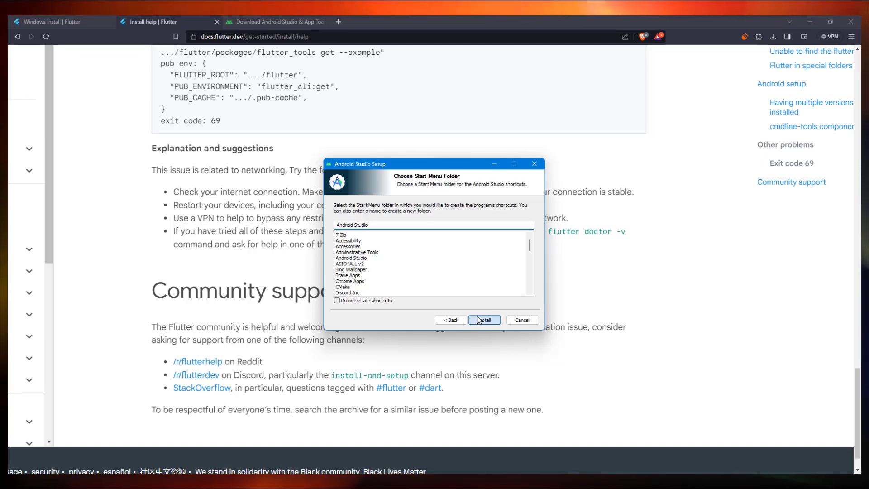
{"action": "left_click", "coordinate": [478, 320]}
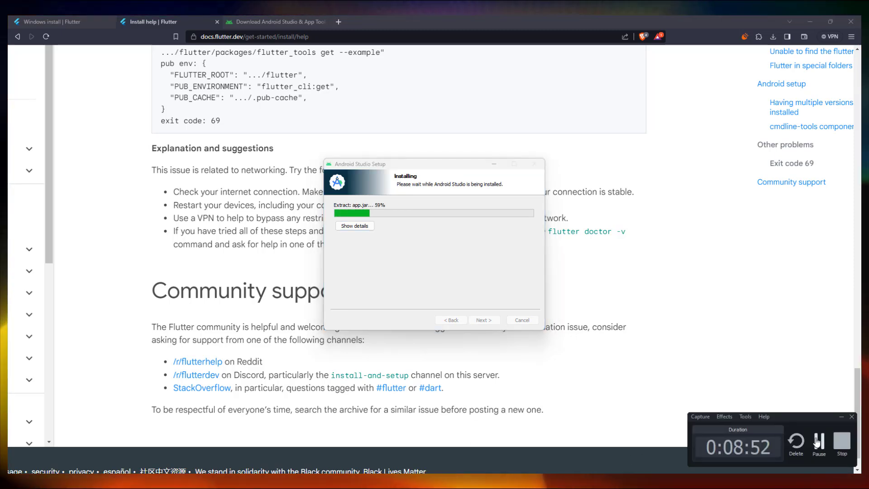
{"action": "left_click", "coordinate": [479, 320]}
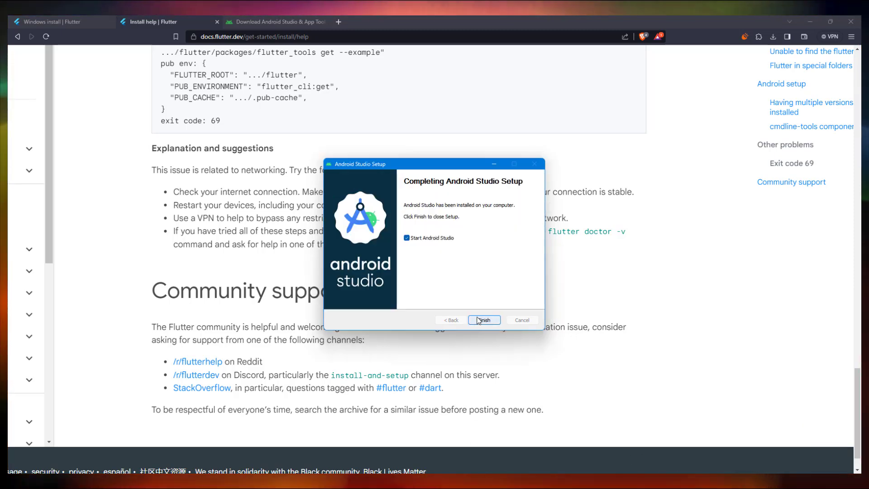
- Finish the installer with Android Studio starting, without importing settings, and allow sending usage statistics to Google
{"action": "left_click", "coordinate": [479, 320]}
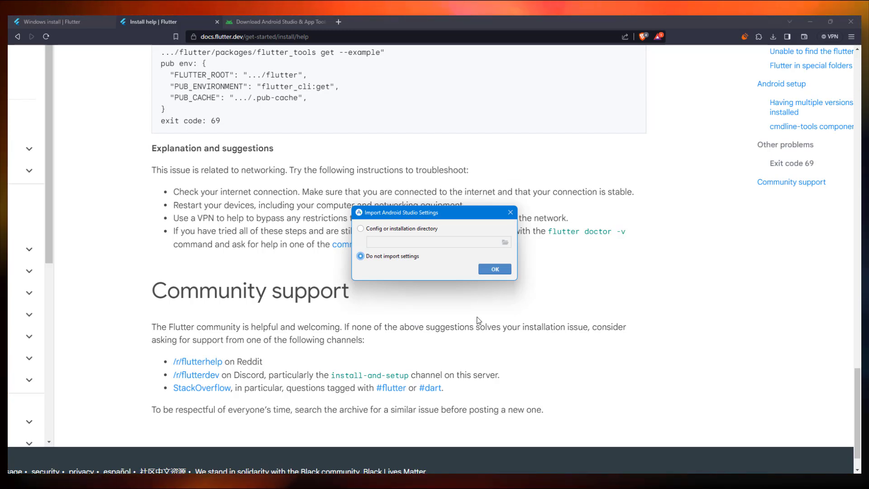
{"action": "left_click", "coordinate": [487, 268]}
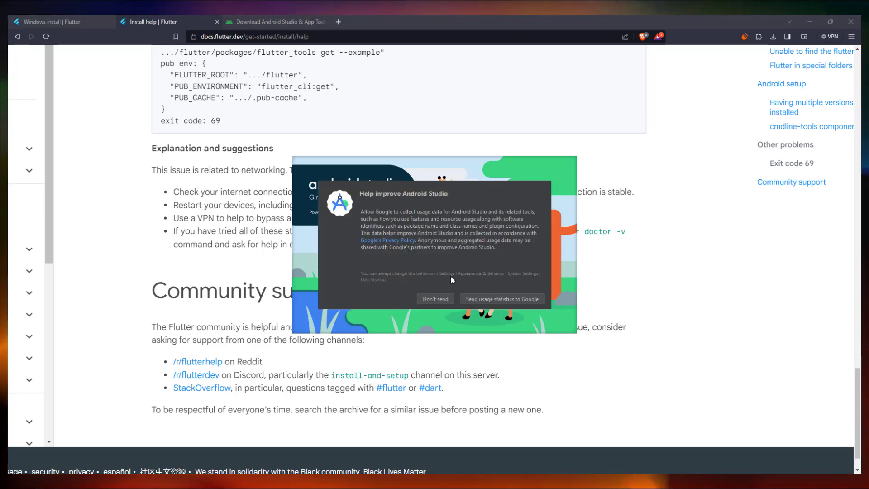
{"action": "left_click", "coordinate": [476, 299]}
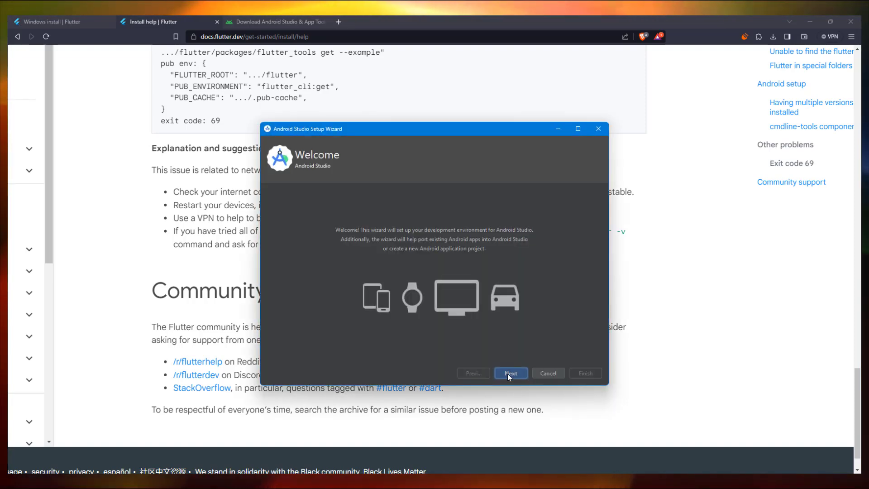
- Choose the Standard install type and the Darcula theme in the setup wizard and accept the listed settings
{"action": "left_click", "coordinate": [507, 374]}
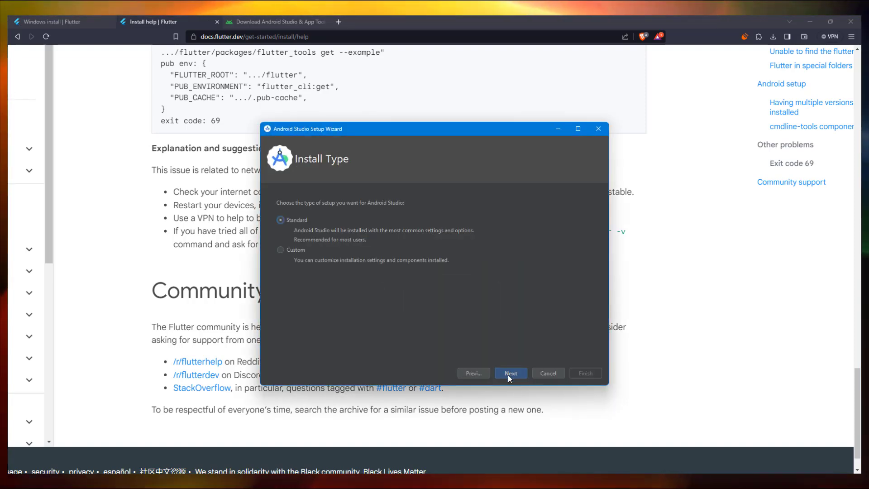
{"action": "left_click", "coordinate": [508, 373]}
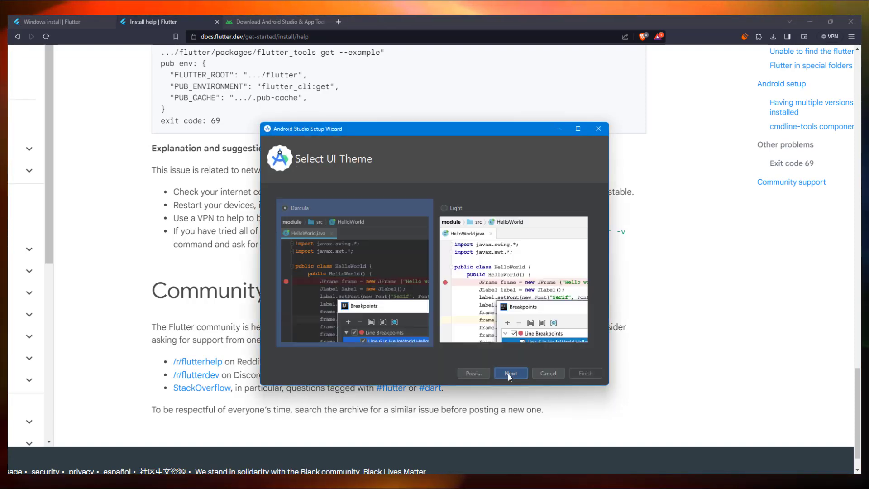
{"action": "left_click", "coordinate": [508, 374]}
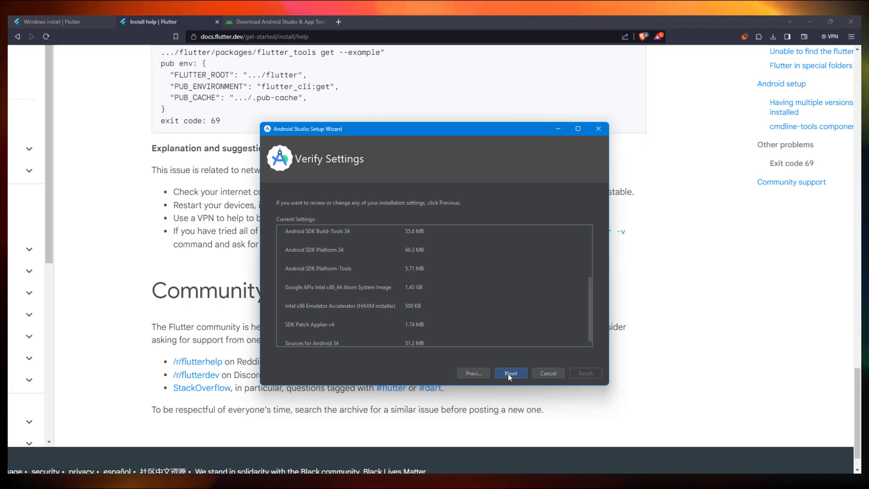
{"action": "left_click", "coordinate": [508, 374]}
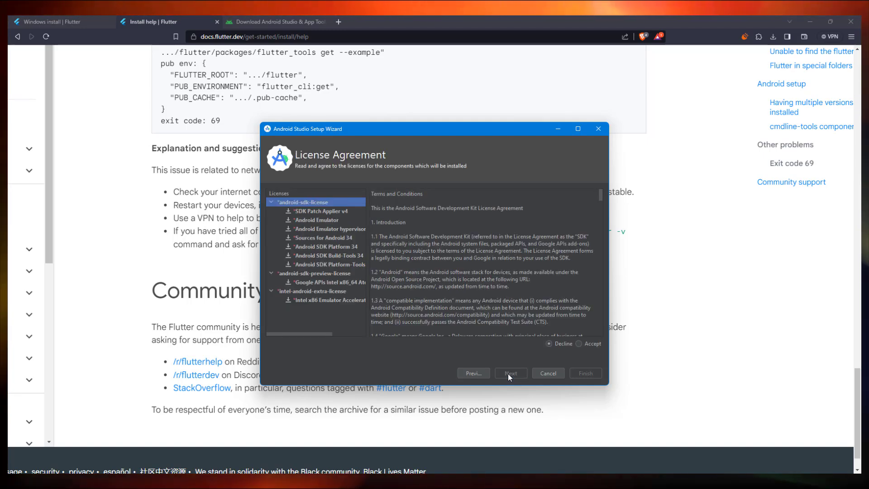
- Accept the android-sdk-license, android-sdk-preview-license and intel-android-extra-license agreements and start downloading the SDK components
{"action": "left_click", "coordinate": [579, 344]}
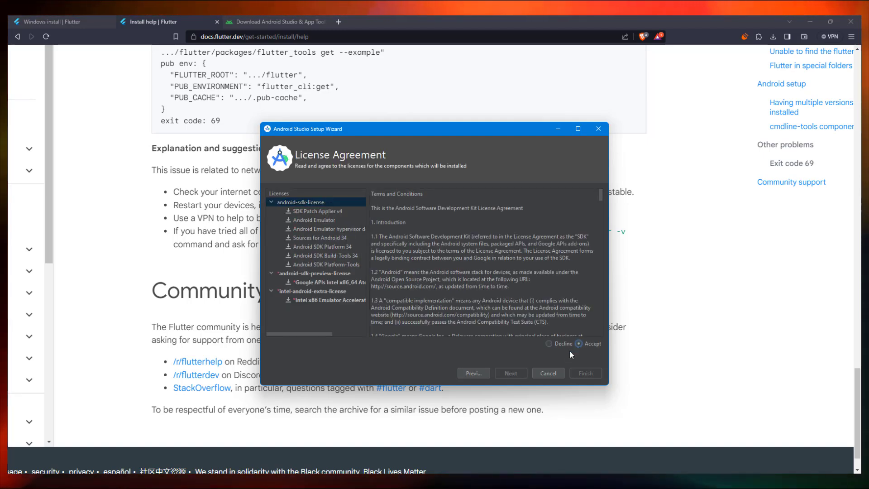
{"action": "scroll", "coordinate": [579, 284], "scroll_direction": "down", "scroll_amount": 20}
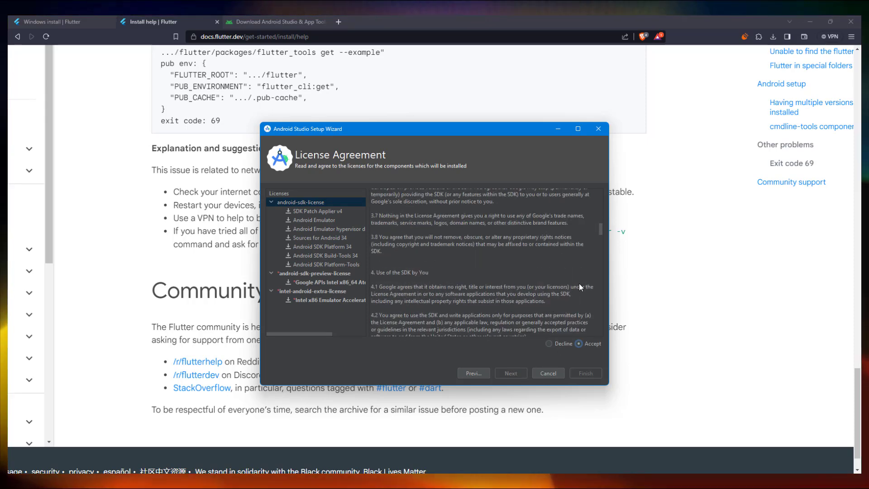
{"action": "left_click", "coordinate": [323, 273]}
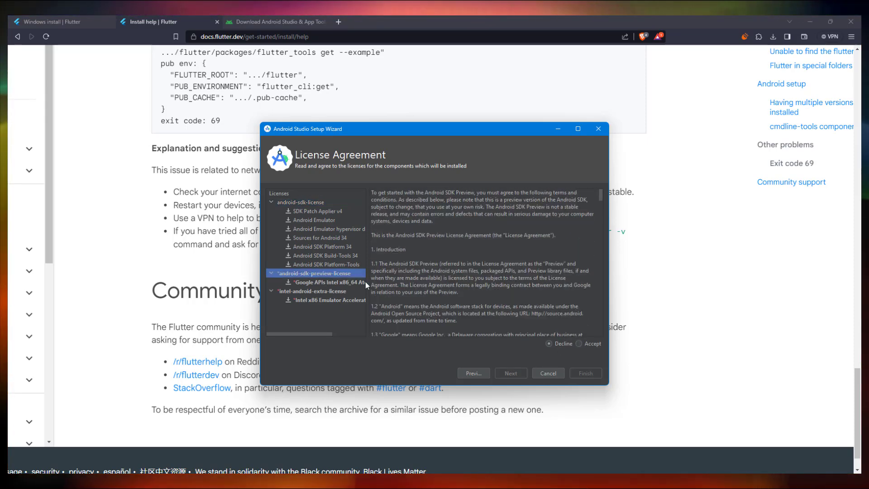
{"action": "left_click", "coordinate": [583, 344]}
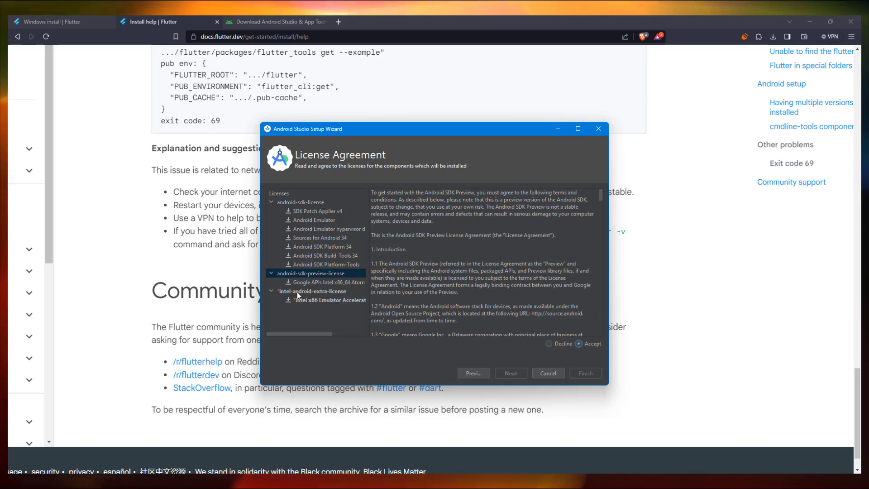
{"action": "left_click", "coordinate": [312, 291]}
{"action": "left_click", "coordinate": [579, 344]}
{"action": "scroll", "coordinate": [534, 305], "scroll_direction": "down", "scroll_amount": 3}
{"action": "left_click", "coordinate": [581, 373]}
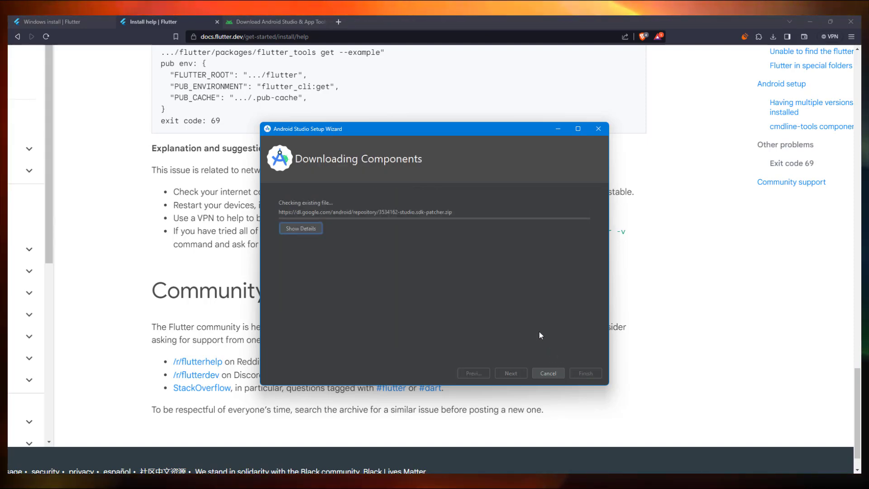
{"action": "left_click", "coordinate": [561, 482]}
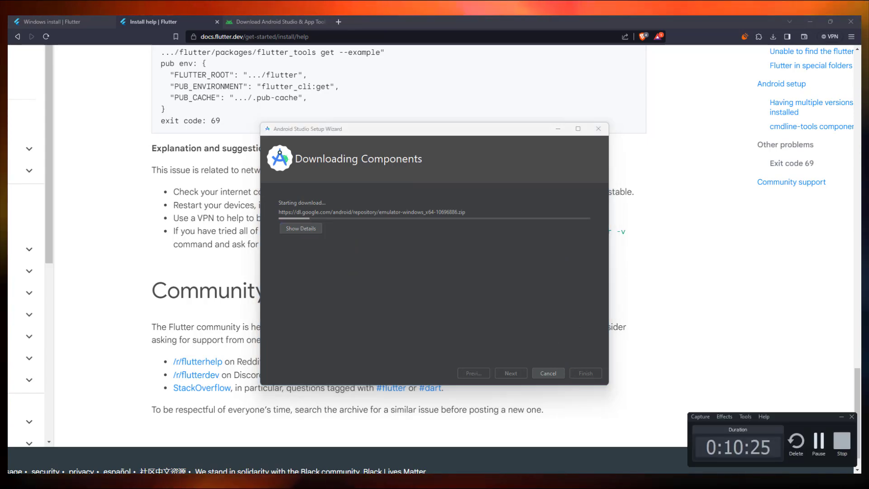
{"action": "left_click", "coordinate": [819, 455]}
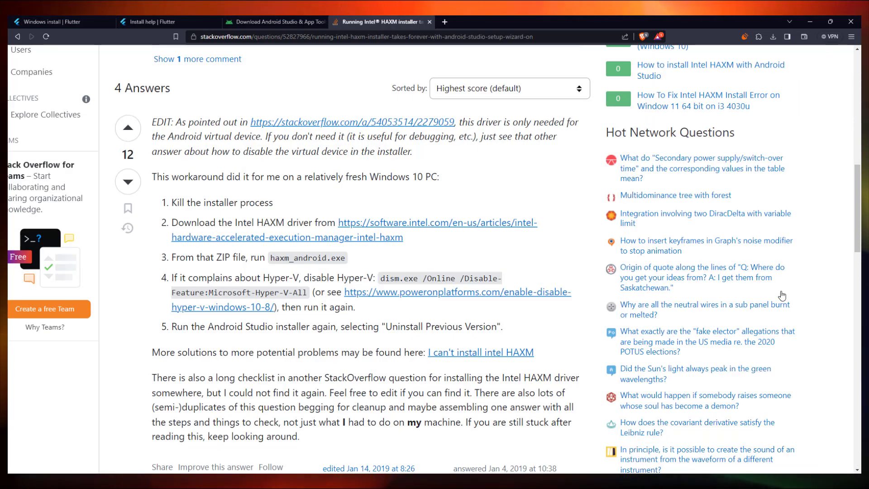
- Minimize the browser and finish the Android Studio Setup Wizard once the components are installed
{"action": "left_click", "coordinate": [810, 21]}
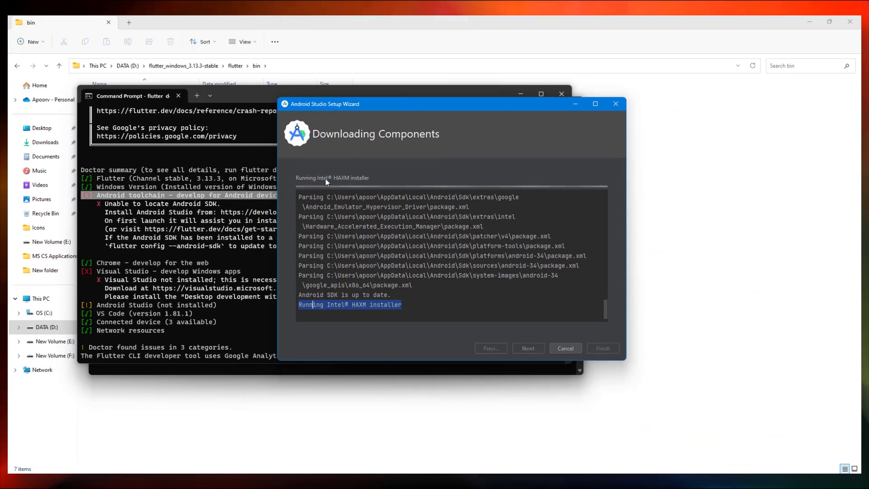
{"action": "left_click_drag", "start_coordinate": [385, 130], "coordinate": [402, 105]}
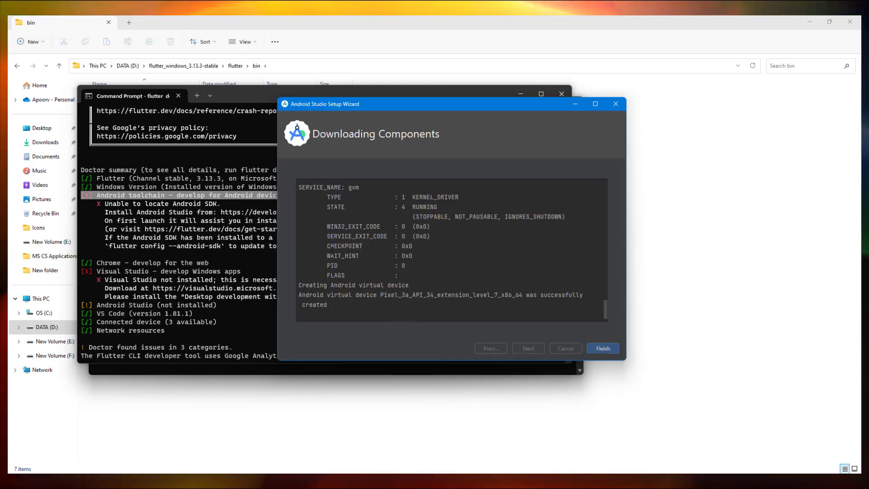
{"action": "left_click", "coordinate": [605, 347]}
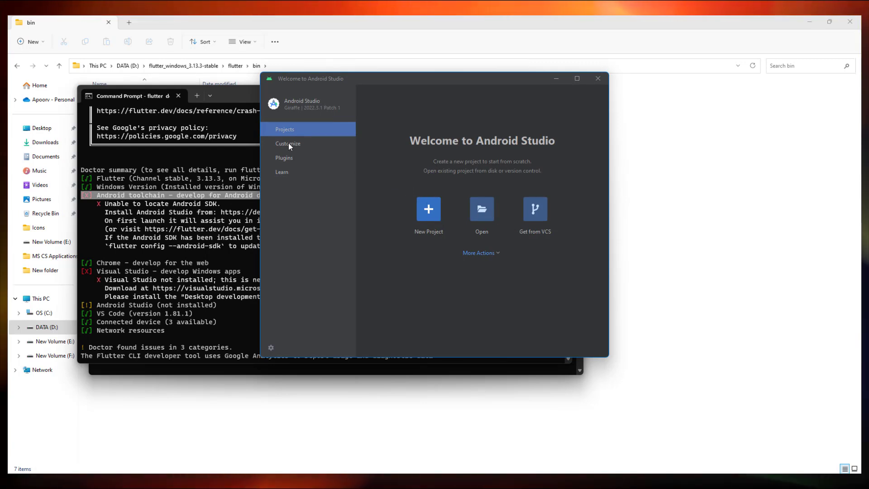
- Create a new Phone and Tablet project from the Empty Activity template with the default My Application settings, installing Android SDK Platform 33
{"action": "left_click", "coordinate": [430, 210]}
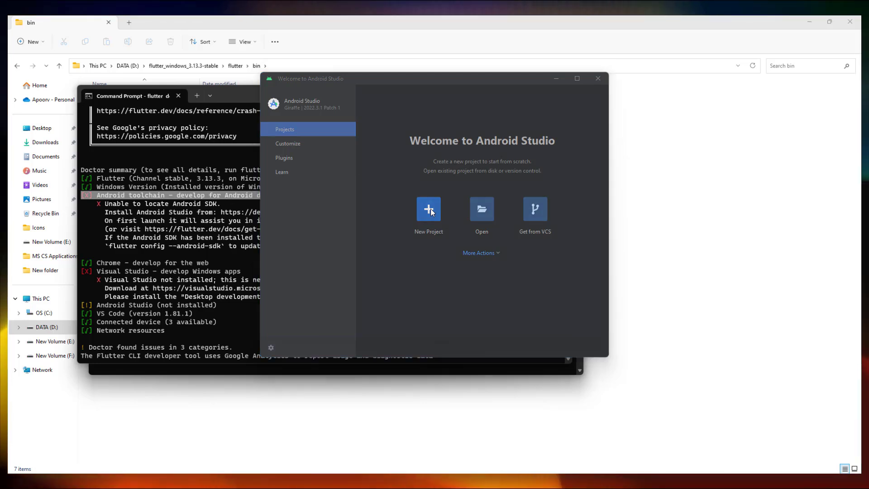
{"action": "left_click", "coordinate": [487, 173]}
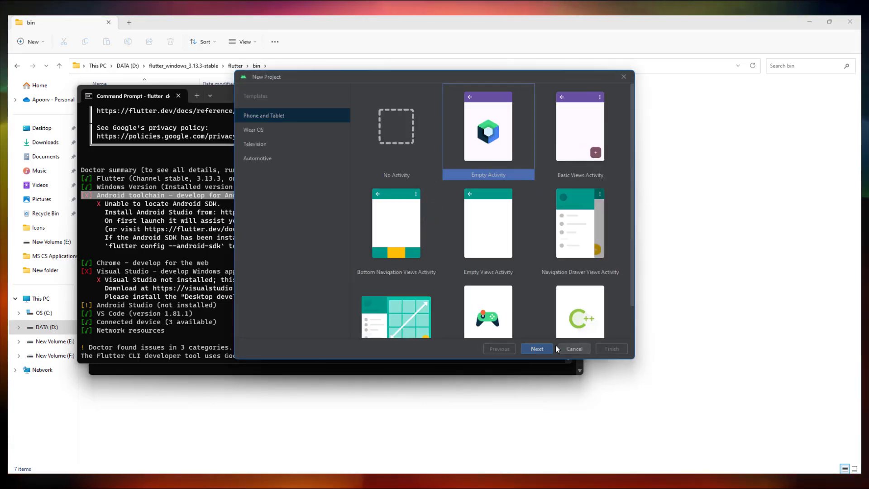
{"action": "left_click", "coordinate": [536, 349]}
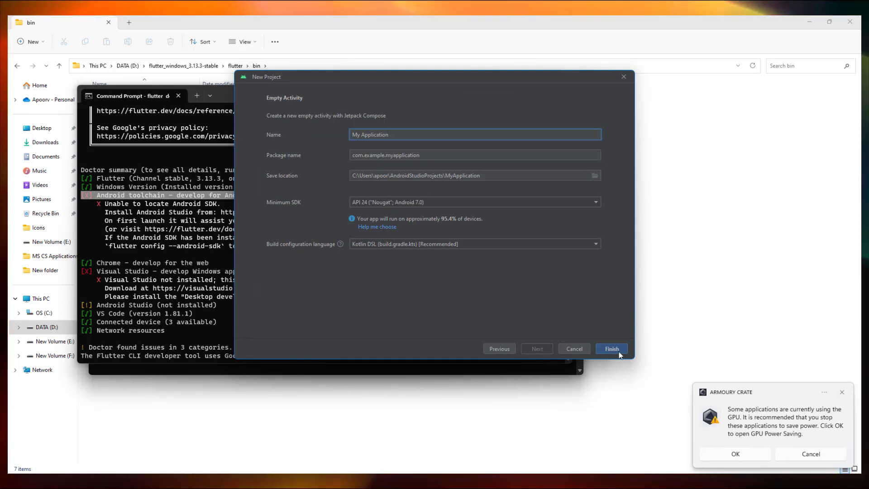
{"action": "left_click", "coordinate": [612, 350]}
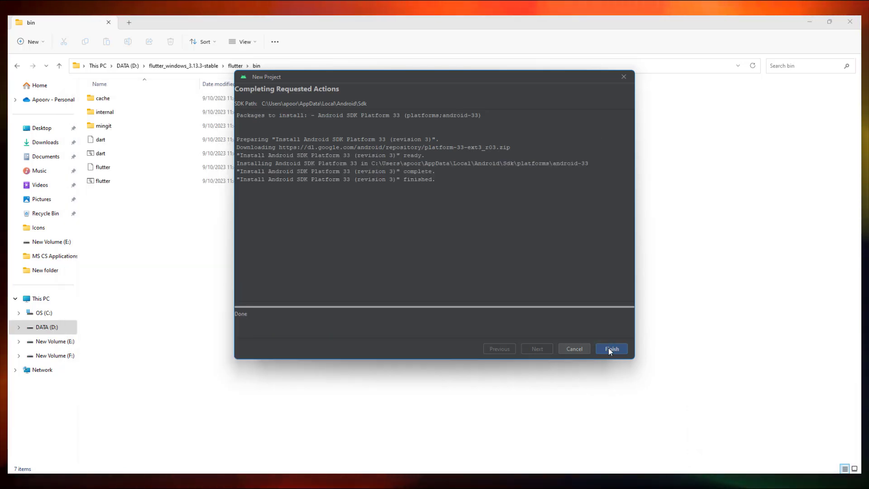
{"action": "left_click", "coordinate": [609, 348]}
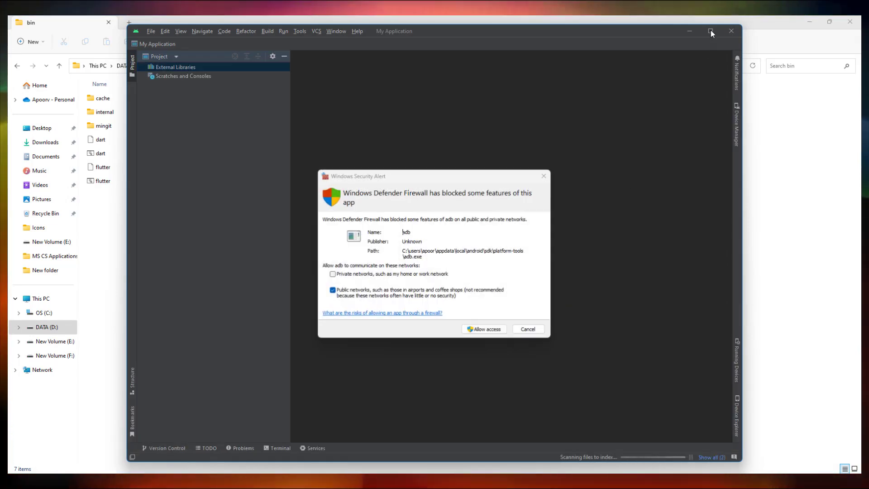
- Allow adb through the Windows firewall on public networks, maximize the project window and hide the What's New pane
{"action": "left_click", "coordinate": [476, 330]}
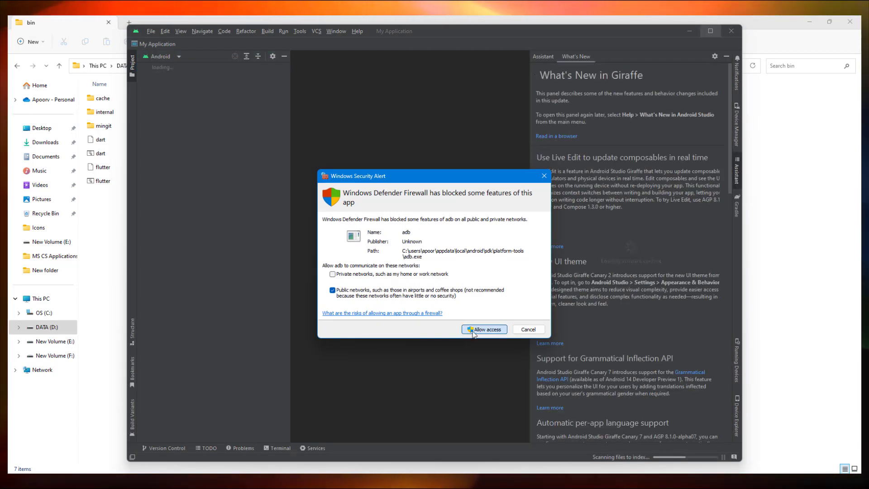
{"action": "left_click", "coordinate": [476, 330]}
{"action": "left_click", "coordinate": [710, 31]}
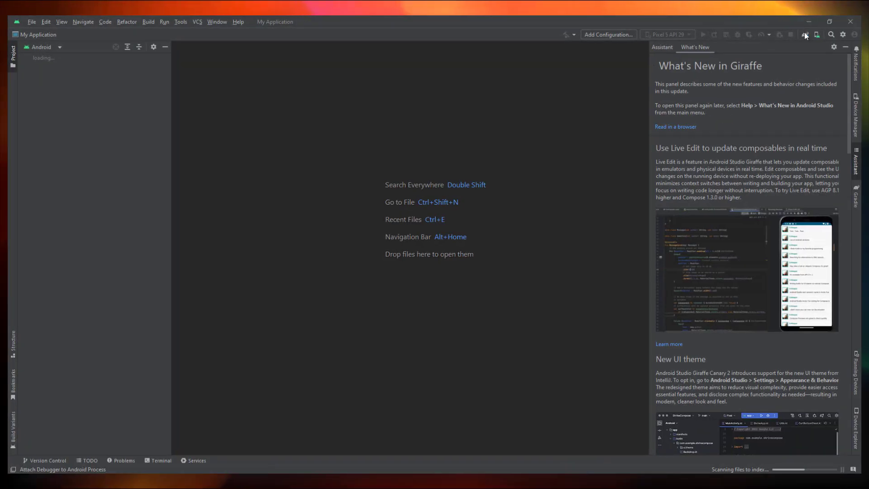
{"action": "left_click", "coordinate": [845, 47]}
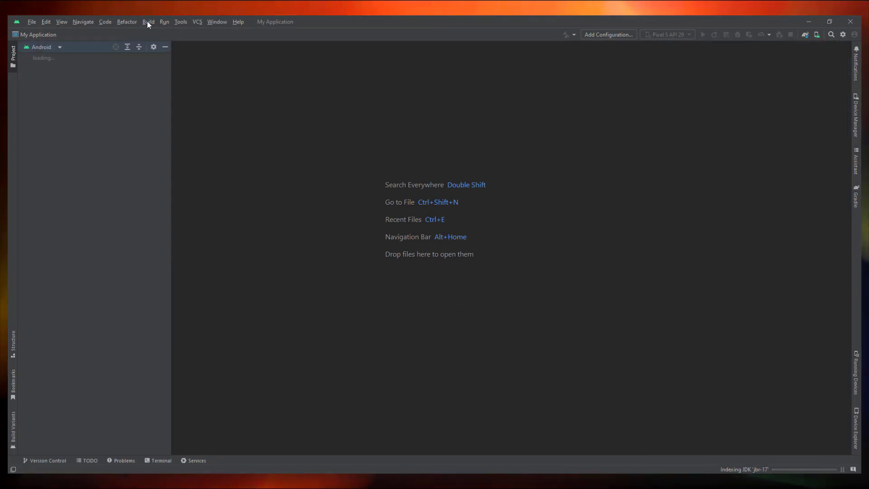
- Open the SDK Manager and show the list of available SDK developer tools
{"action": "left_click", "coordinate": [165, 23]}
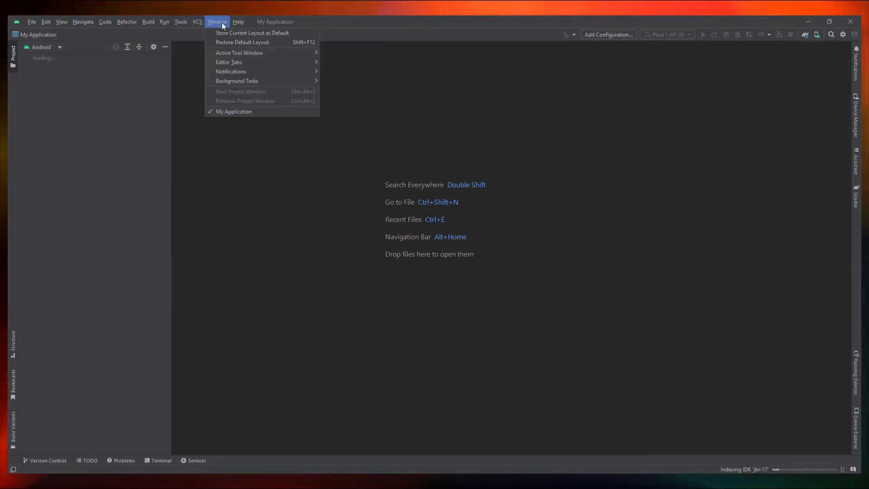
{"action": "left_click", "coordinate": [218, 23]}
{"action": "left_click", "coordinate": [180, 21]}
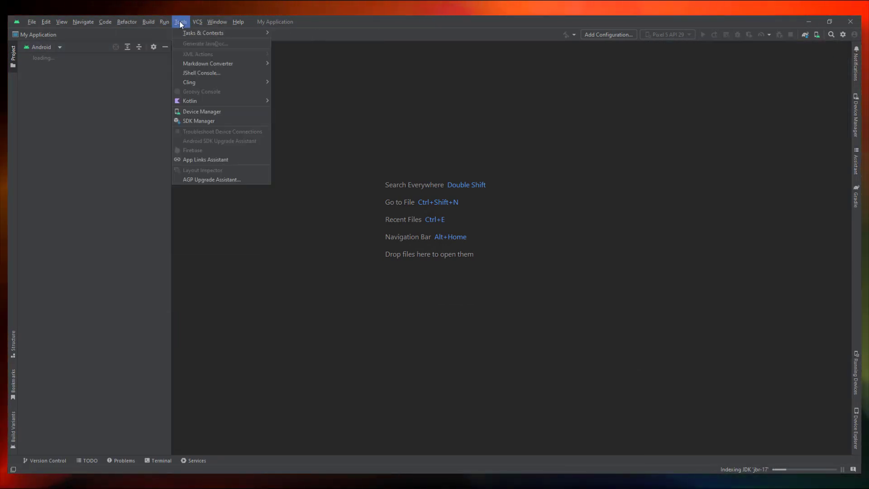
{"action": "left_click", "coordinate": [188, 121]}
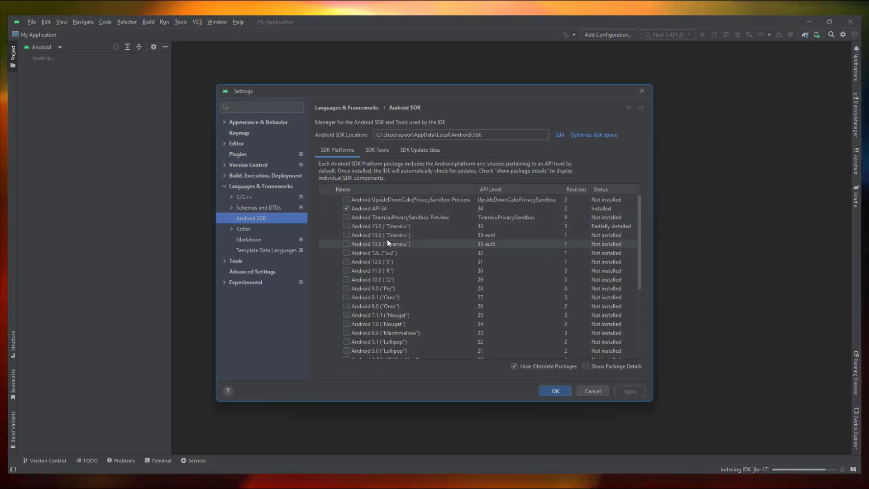
{"action": "left_click_drag", "start_coordinate": [640, 231], "coordinate": [635, 177]}
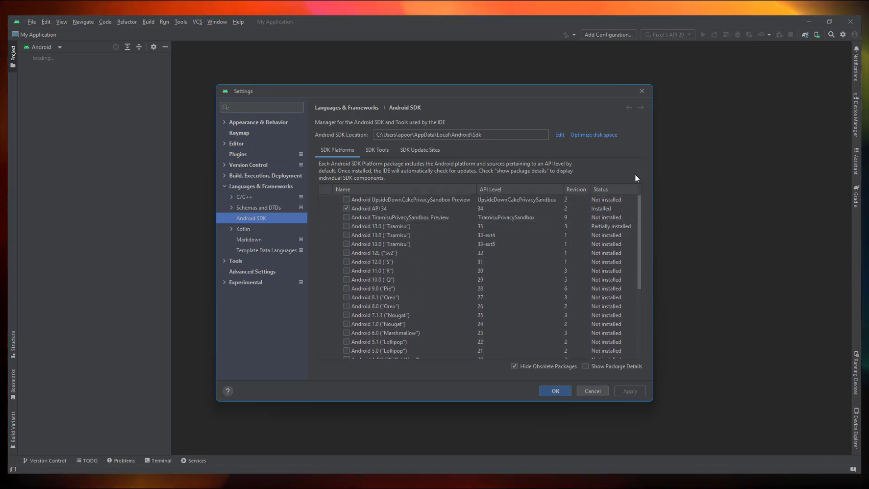
{"action": "left_click", "coordinate": [373, 156]}
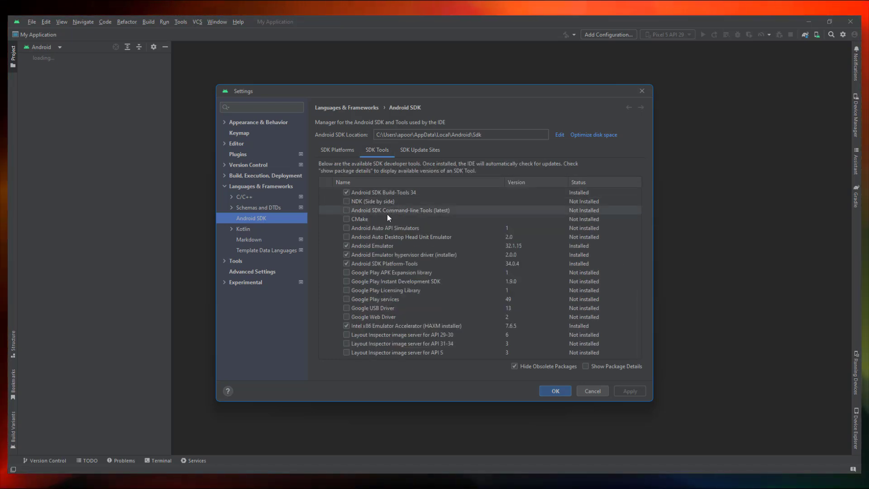
- Install Android SDK Command-line Tools (latest), finish the component installer and confirm the SDK settings
{"action": "left_click", "coordinate": [346, 210]}
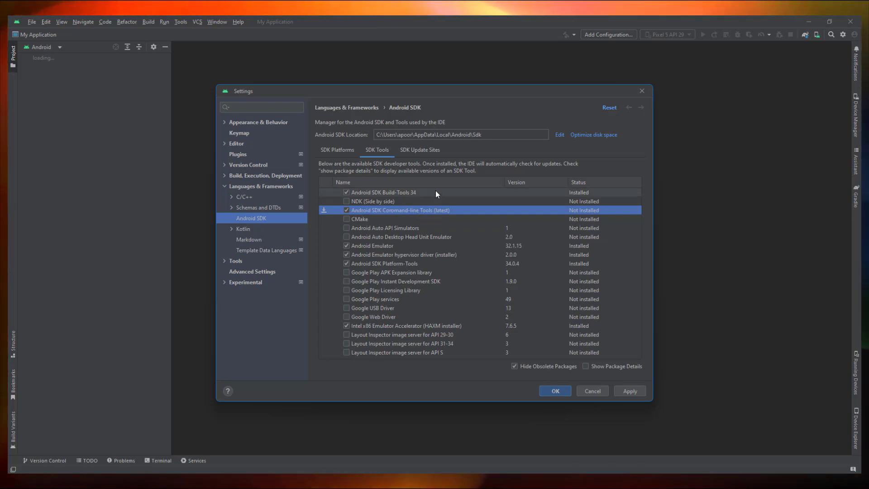
{"action": "left_click", "coordinate": [626, 392]}
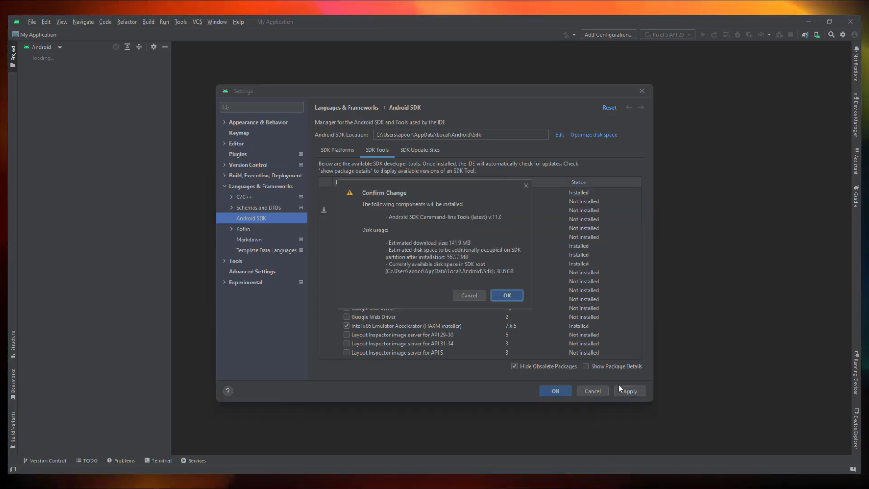
{"action": "left_click", "coordinate": [503, 296]}
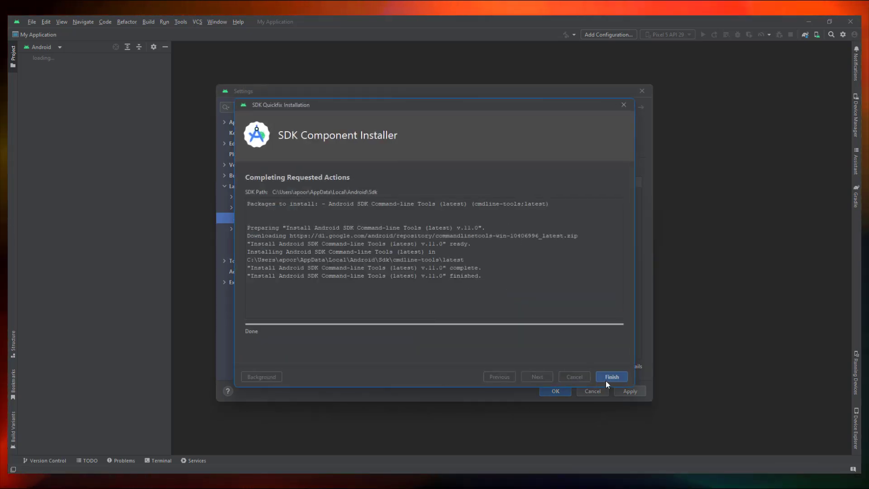
{"action": "left_click", "coordinate": [605, 379]}
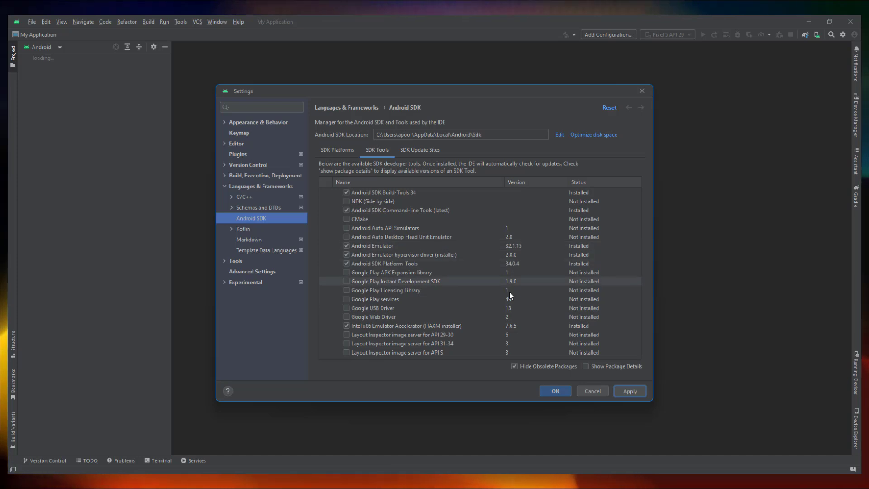
{"action": "left_click", "coordinate": [627, 391]}
{"action": "left_click", "coordinate": [562, 390]}
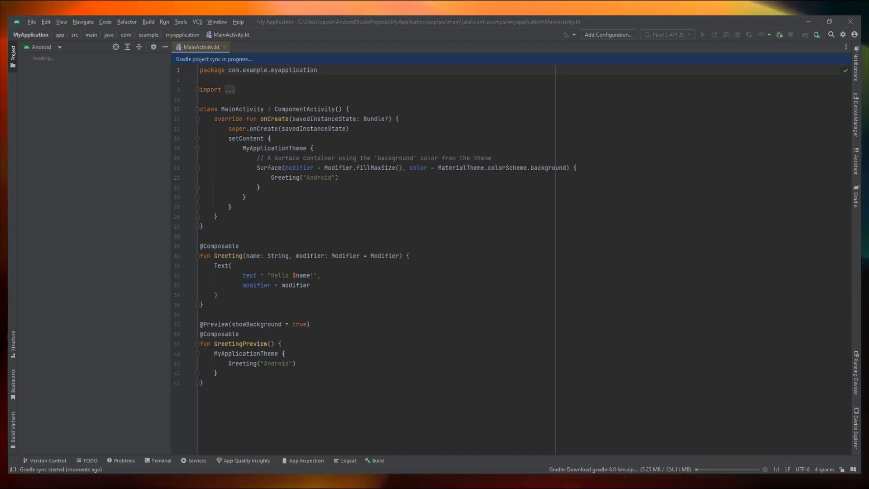
- Switch to a new Command Prompt, run flutter doctor and examine the Android toolchain entry
{"action": "key", "text": "super"}
{"action": "type", "text": "cmd"}
{"action": "key", "text": "Return"}
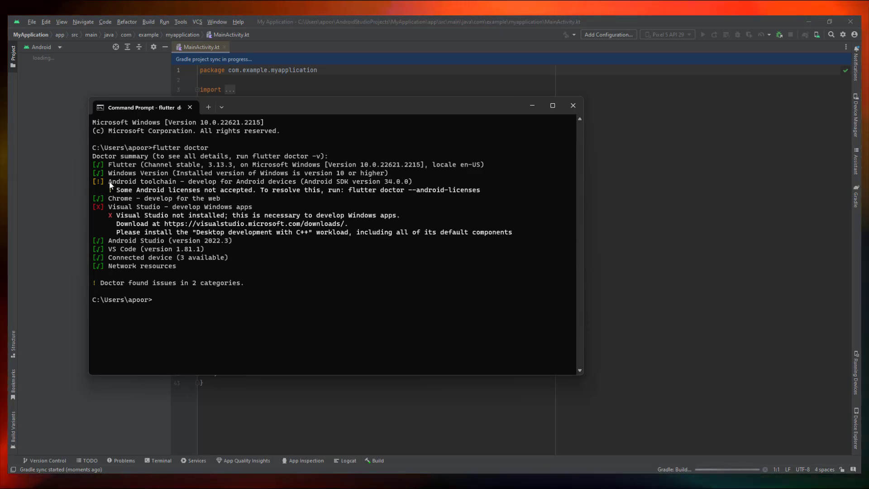
{"action": "left_click_drag", "start_coordinate": [129, 185], "coordinate": [482, 193]}
{"action": "left_click", "coordinate": [457, 184]}
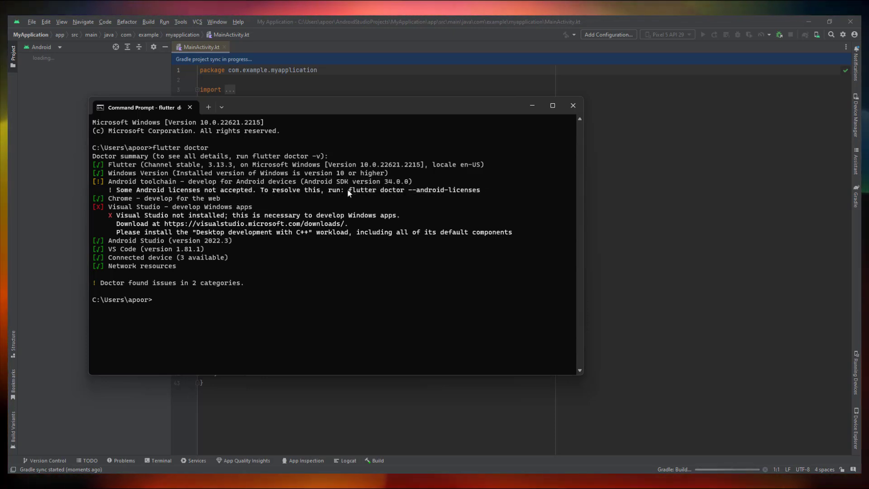
- Copy the suggested command flutter doctor --android-licenses from the output, run it and agree to review the unaccepted licenses
{"action": "left_click_drag", "start_coordinate": [349, 188], "coordinate": [480, 191]}
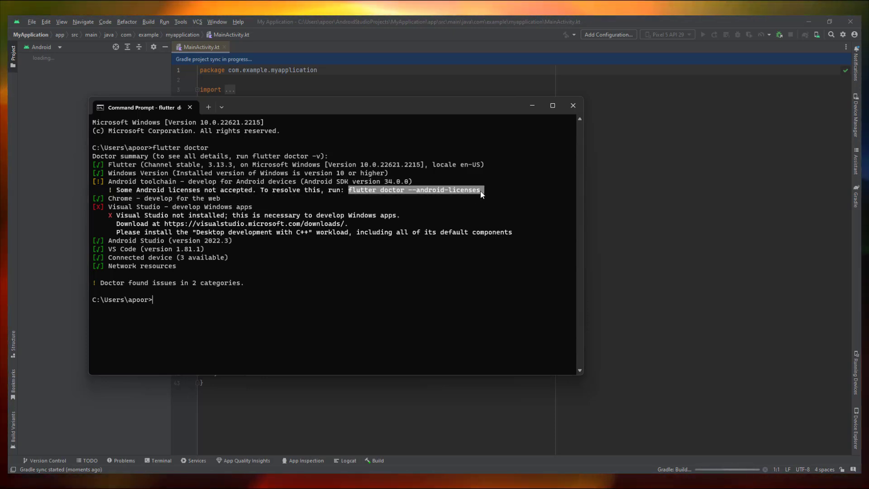
{"action": "key", "text": "ctrl+c"}
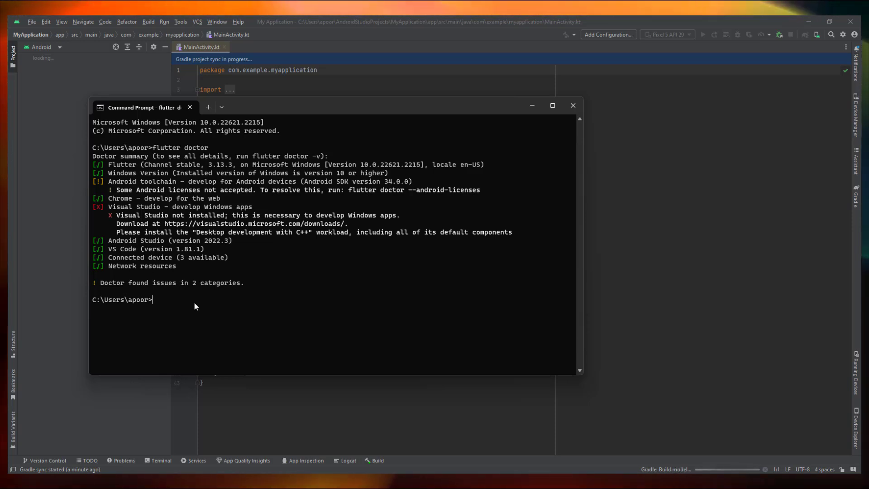
{"action": "key", "text": "ctrl+v"}
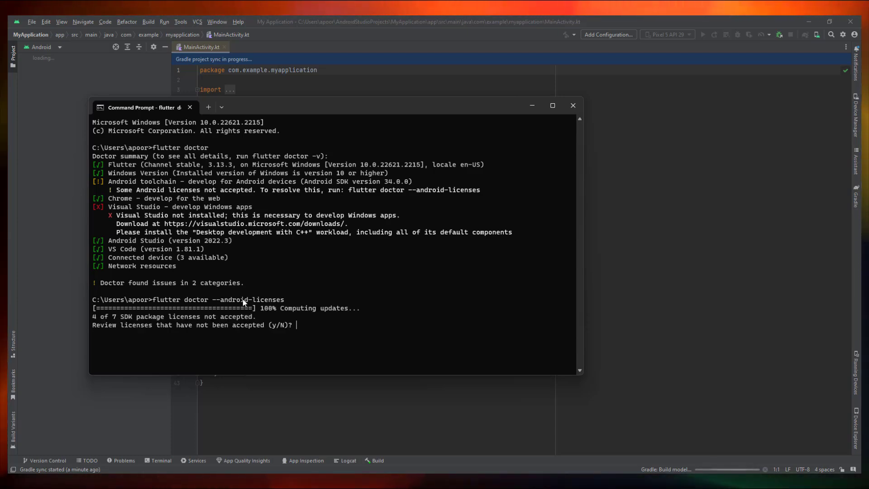
{"action": "key", "text": "Return"}
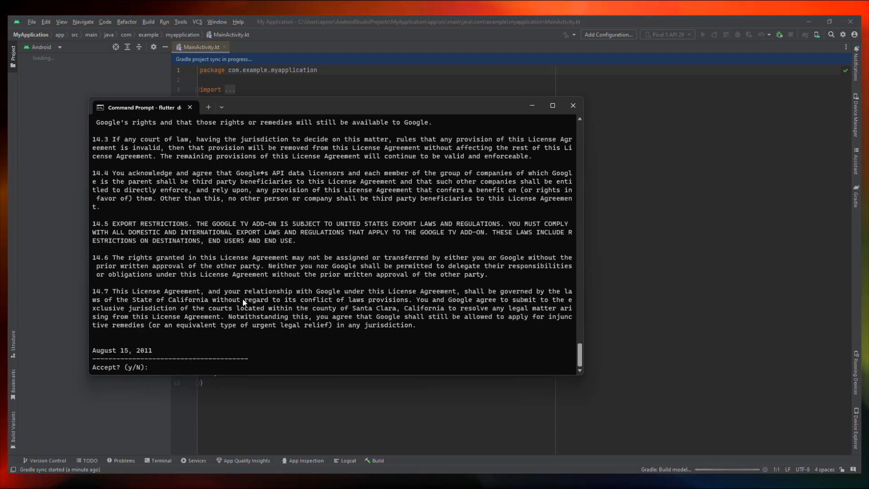
- Accept each of the outstanding Android SDK package licenses with y
{"action": "type", "text": "y"}
{"action": "key", "text": "Return"}
{"action": "type", "text": "y"}
{"action": "key", "text": "Return"}
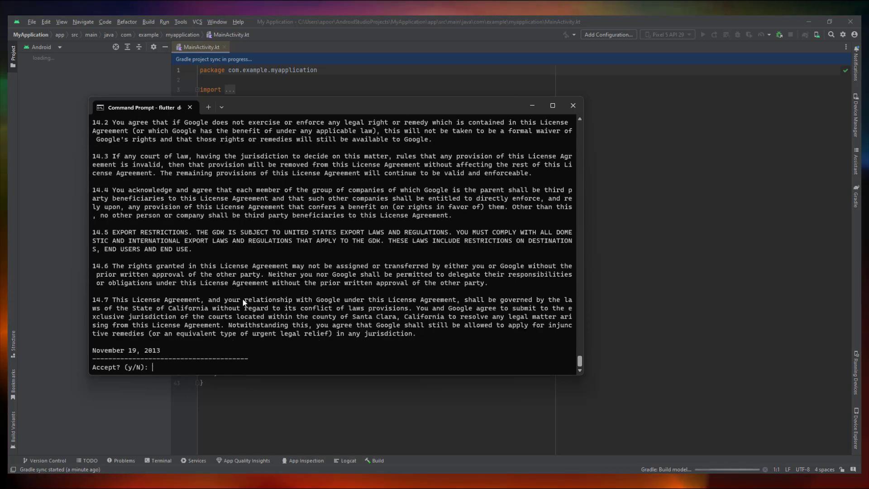
{"action": "type", "text": "y"}
{"action": "key", "text": "Return"}
{"action": "type", "text": "y"}
{"action": "key", "text": "Return"}
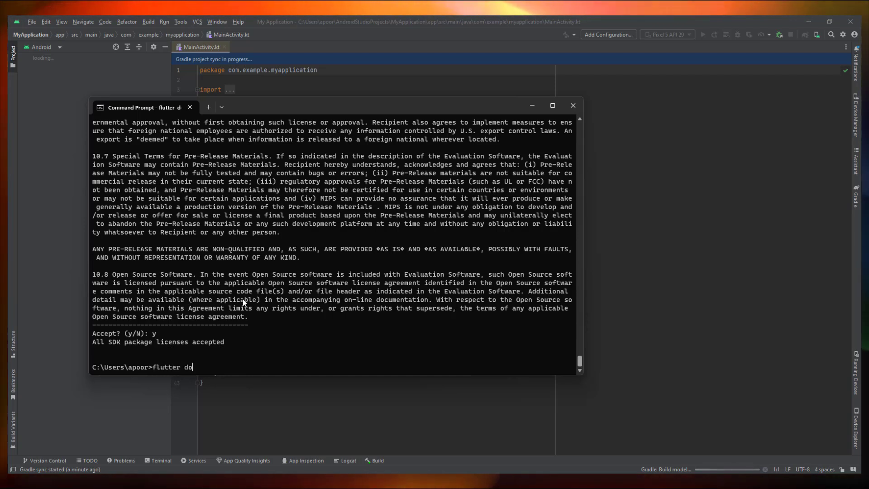
- Run flutter doctor again and review the whole doctor summary
{"action": "key", "text": "Return"}
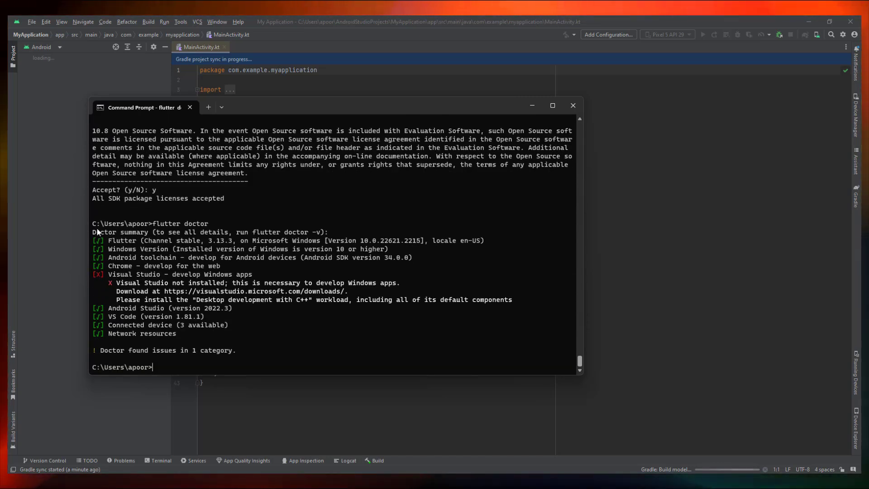
{"action": "left_click_drag", "start_coordinate": [90, 224], "coordinate": [196, 333]}
{"action": "right_click", "coordinate": [197, 332]}
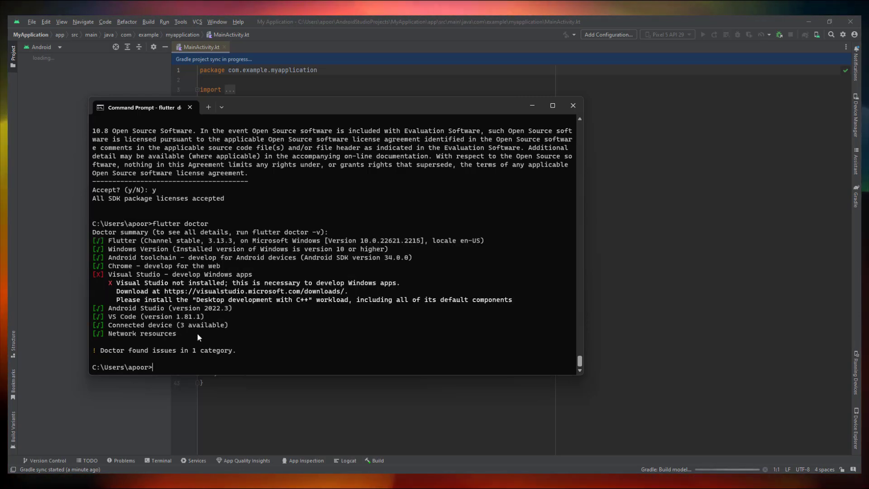
- Minimize the Command Prompt and Android Studio, and switch to Visual Studio Code
{"action": "left_click", "coordinate": [532, 106]}
{"action": "left_click", "coordinate": [809, 21]}
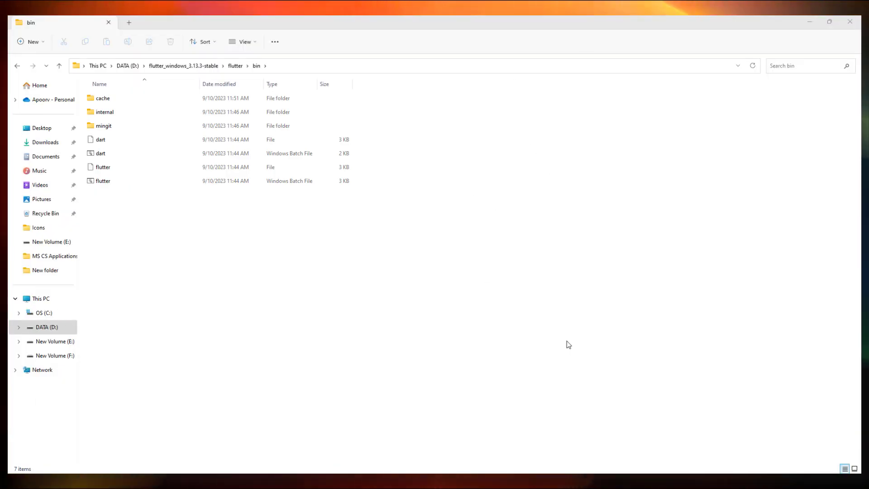
{"action": "key", "text": "super"}
{"action": "type", "text": "vsc"}
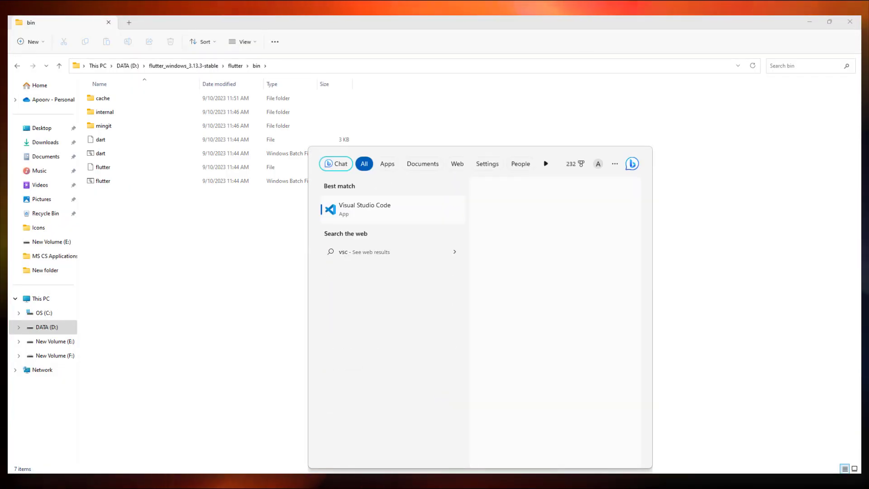
{"action": "left_click", "coordinate": [388, 205]}
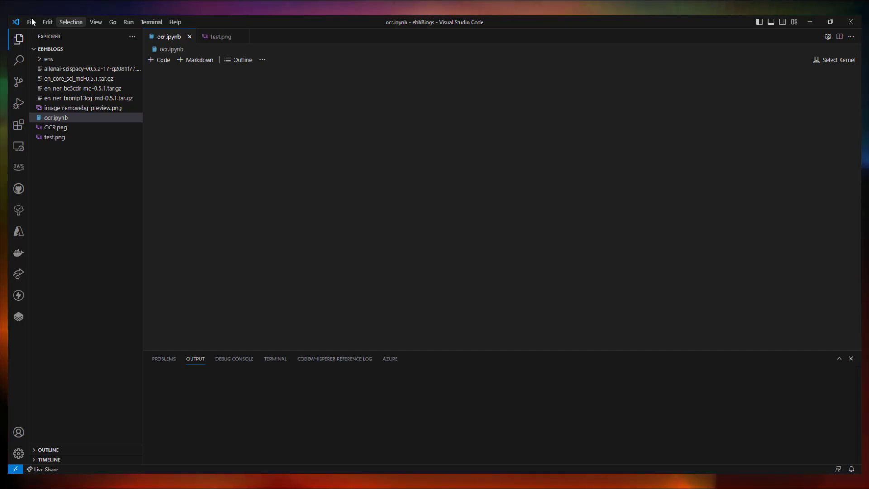
- Open a new empty editor window and briefly check the command list for Flutter: New Project
{"action": "left_click", "coordinate": [32, 21]}
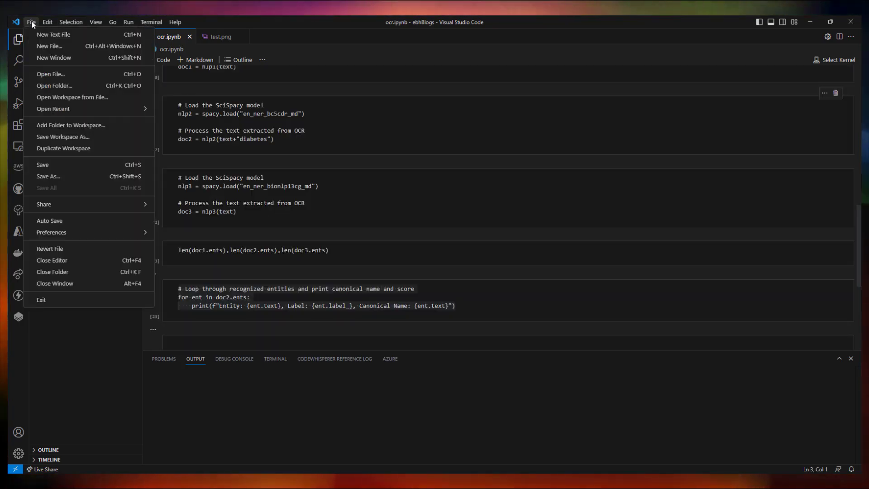
{"action": "left_click", "coordinate": [57, 58]}
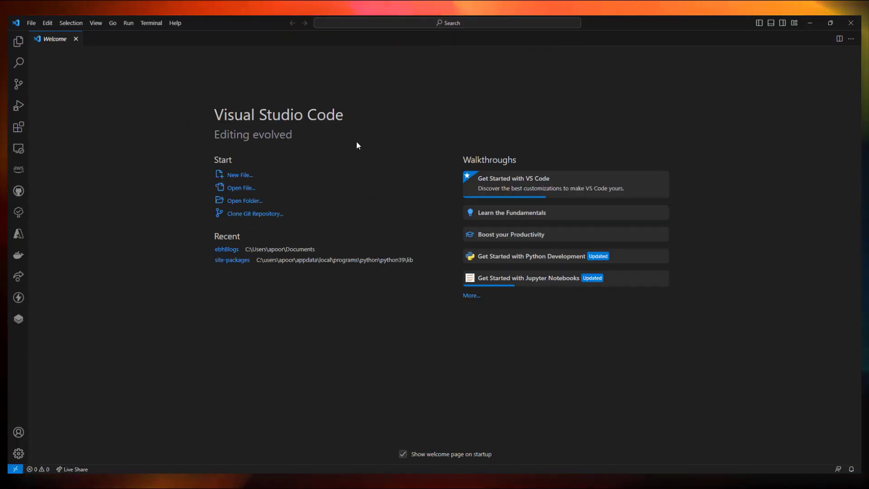
{"action": "key", "text": "ctrl+shift+p"}
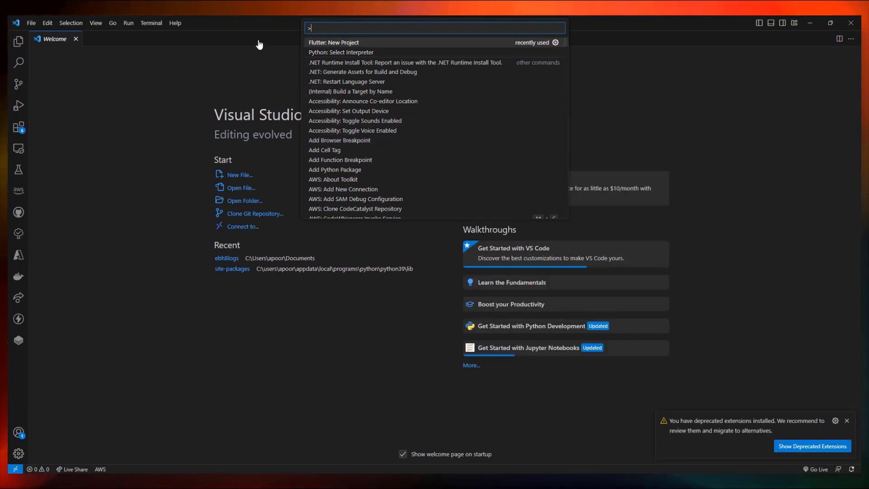
{"action": "key", "text": "Escape"}
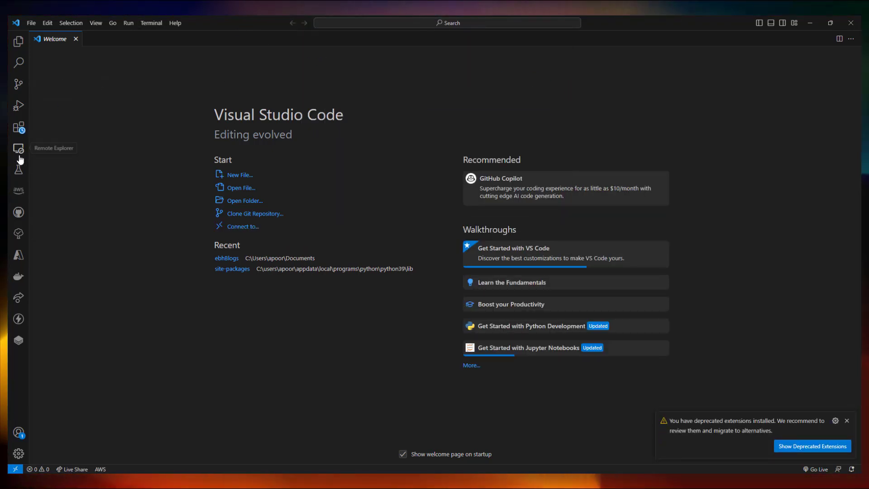
- Find the Dart Code Flutter extension in the marketplace, check its details page, and return to the file explorer
{"action": "left_click", "coordinate": [18, 128]}
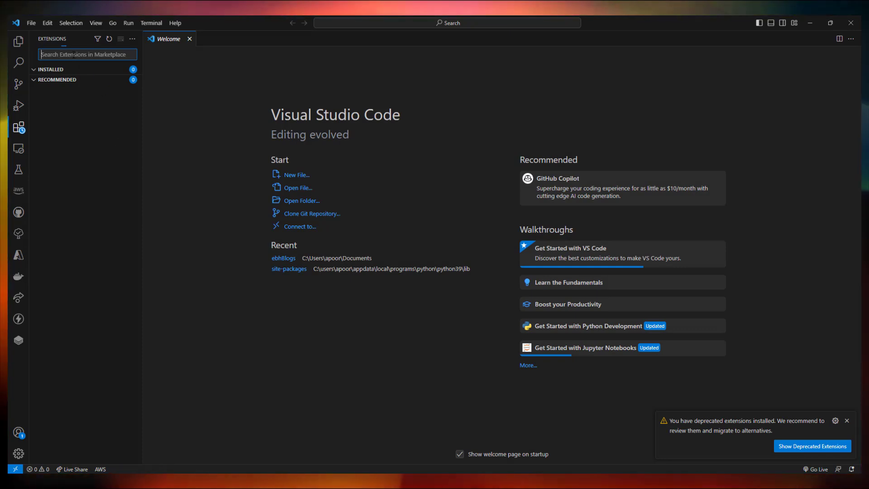
{"action": "type", "text": "flutter"}
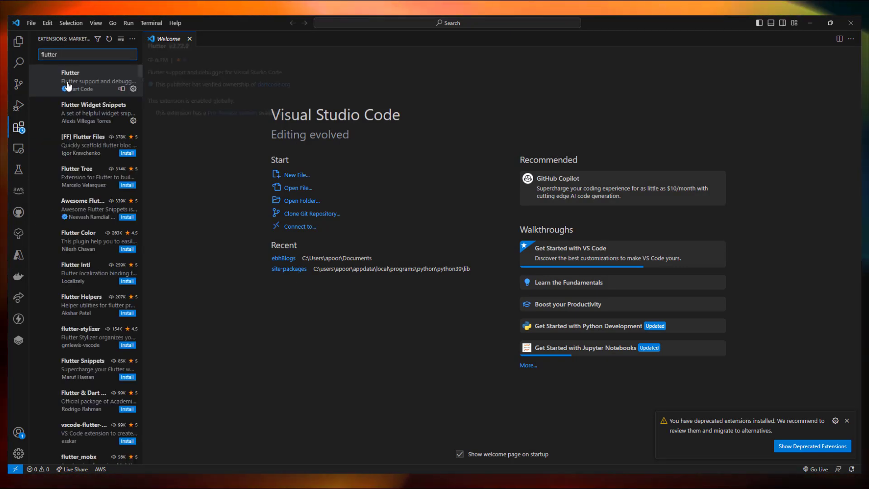
{"action": "left_click", "coordinate": [67, 84]}
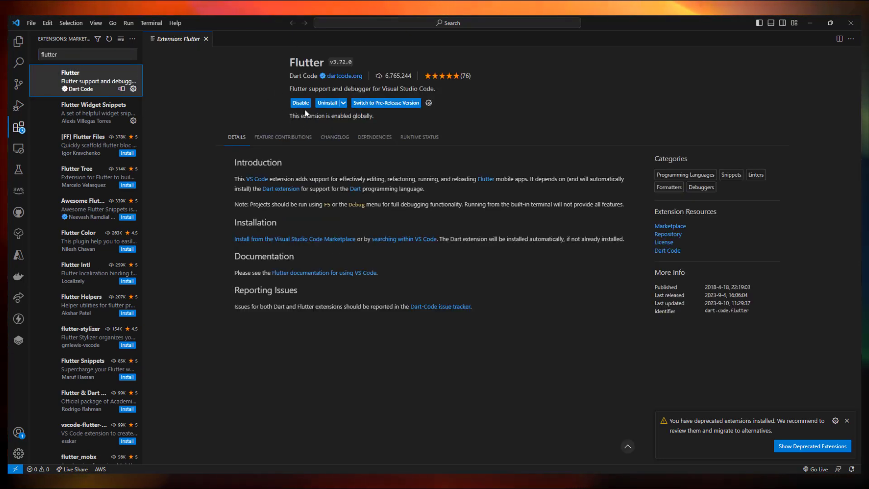
{"action": "left_click", "coordinate": [206, 39]}
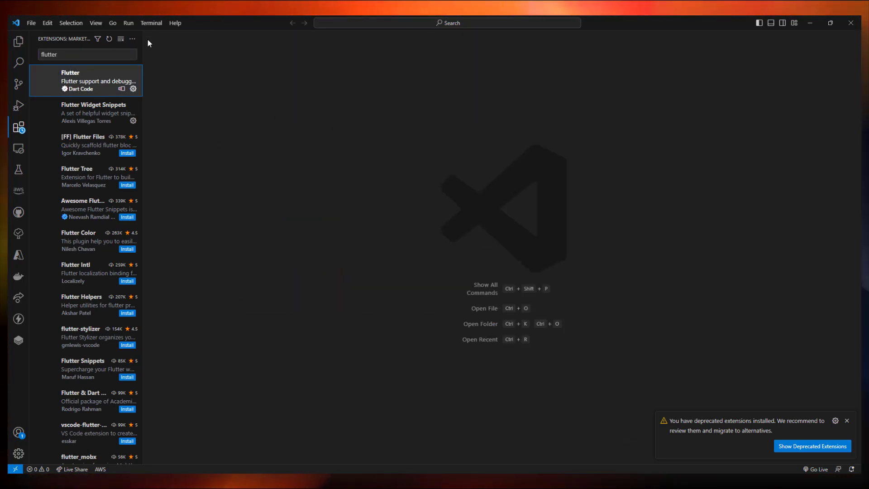
{"action": "left_click", "coordinate": [18, 42]}
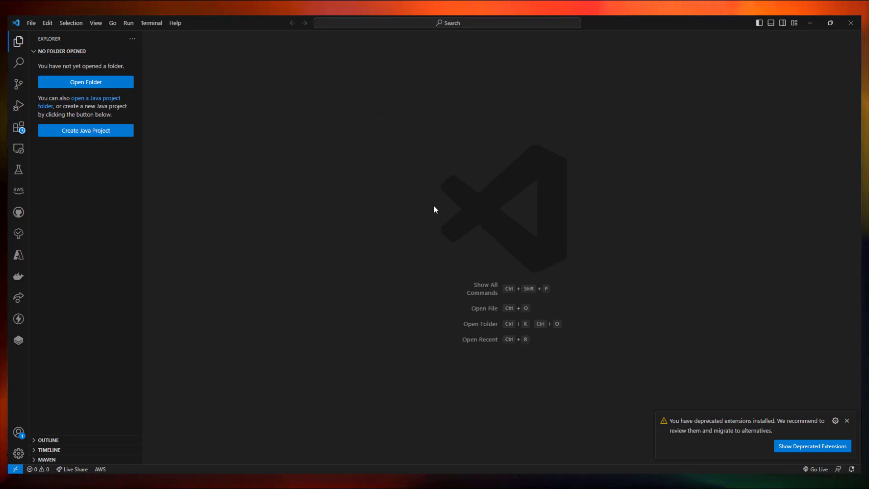
- Start a new Flutter project from the Application template and browse to the New Volume (F:) drive for its location
{"action": "key", "text": "ctrl+shift+p"}
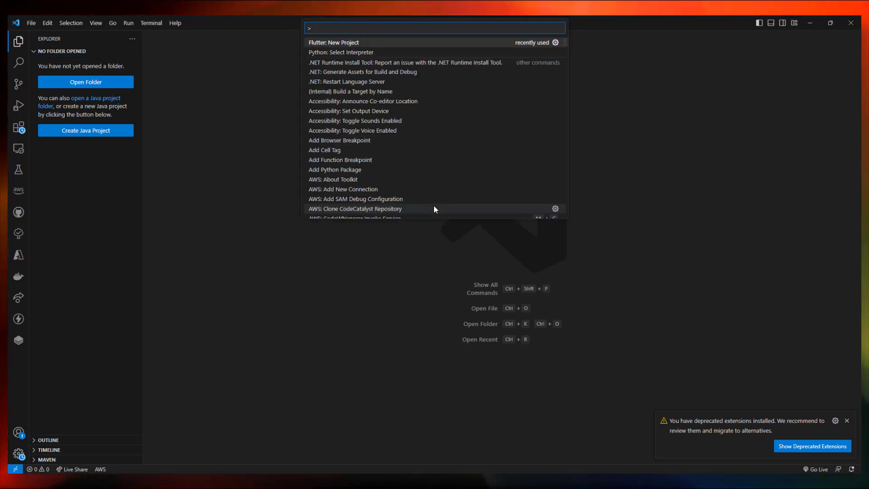
{"action": "key", "text": "Escape"}
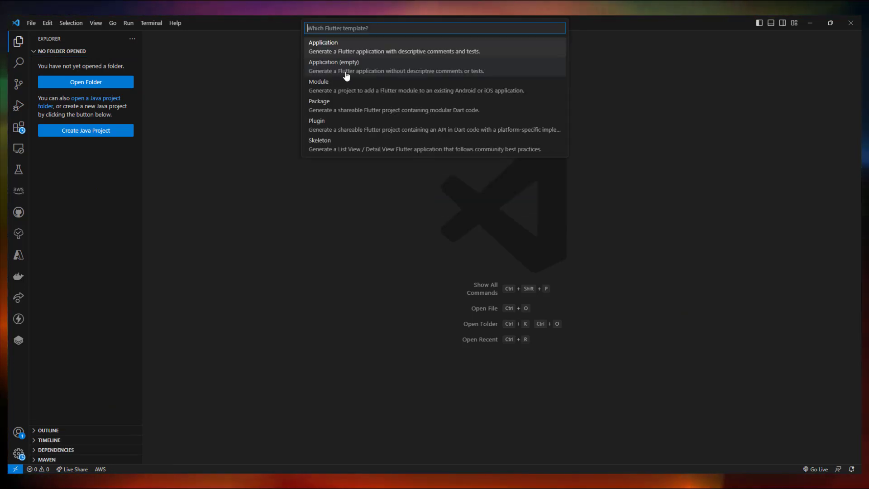
{"action": "left_click", "coordinate": [354, 47]}
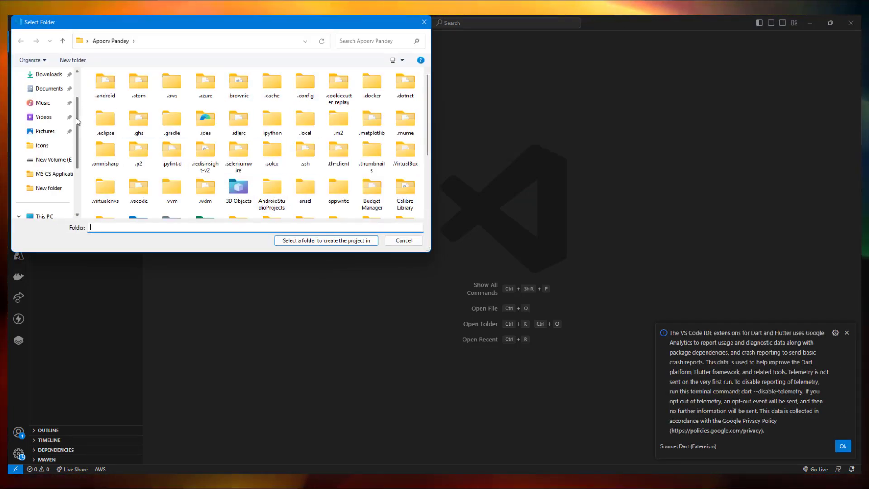
{"action": "scroll", "coordinate": [70, 199], "scroll_direction": "down", "scroll_amount": 3}
{"action": "left_click", "coordinate": [55, 175]}
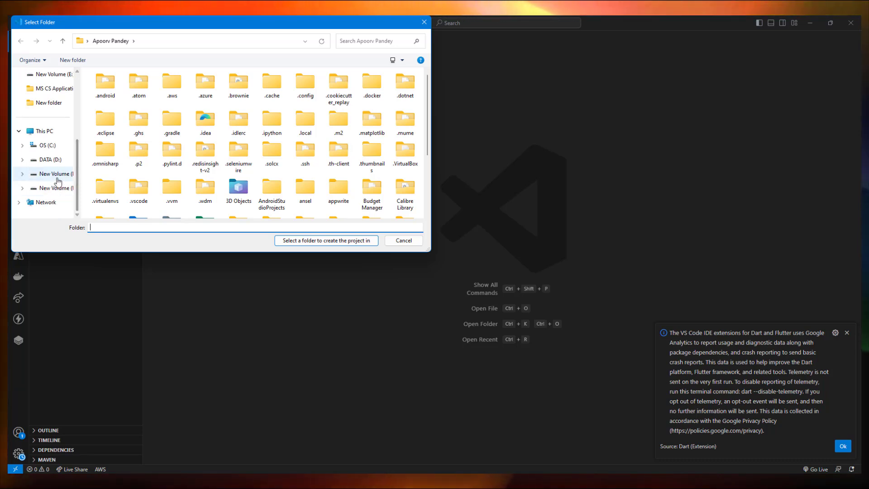
{"action": "left_click", "coordinate": [60, 189]}
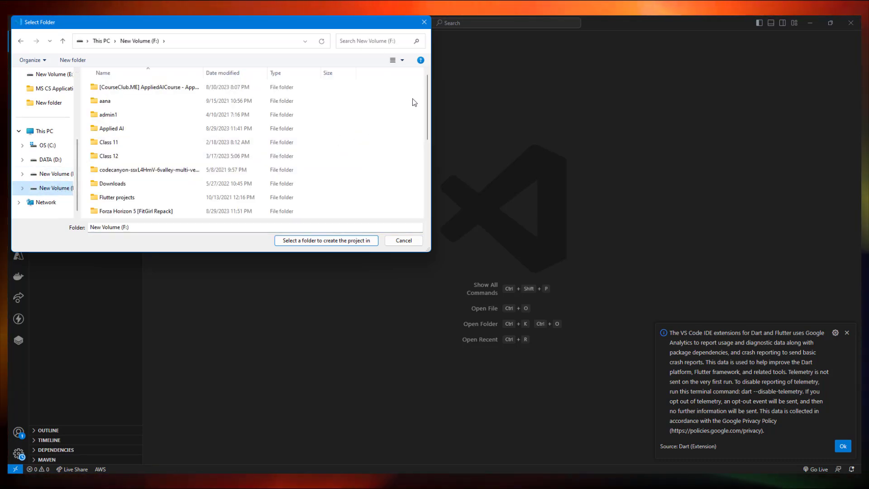
- Try to create a folder named Flutter projects on the F: drive
{"action": "left_click_drag", "start_coordinate": [429, 97], "coordinate": [419, 157]}
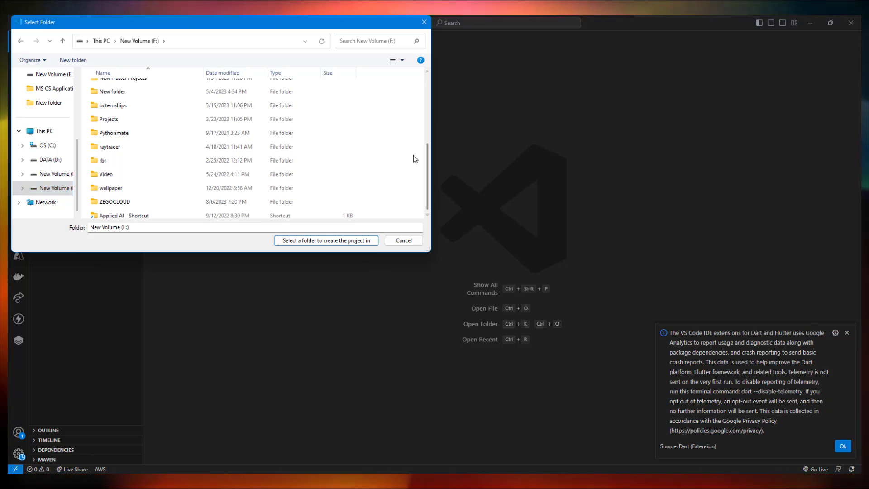
{"action": "right_click", "coordinate": [414, 155]}
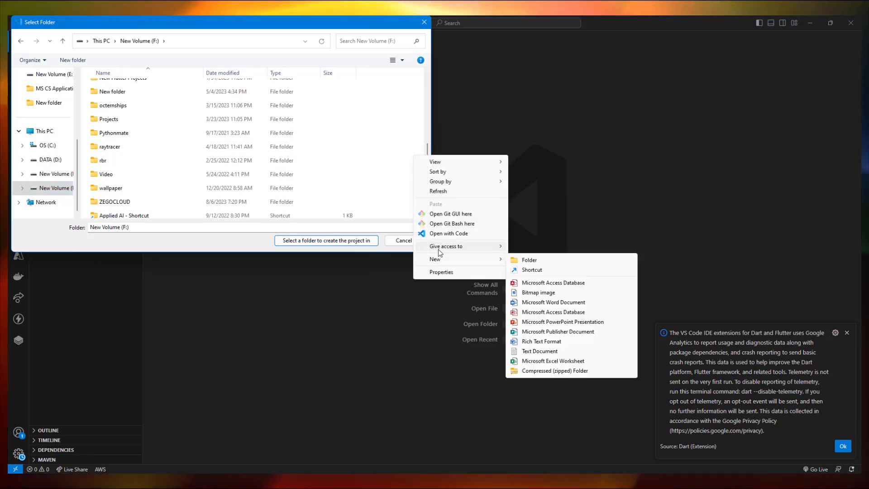
{"action": "left_click", "coordinate": [486, 257]}
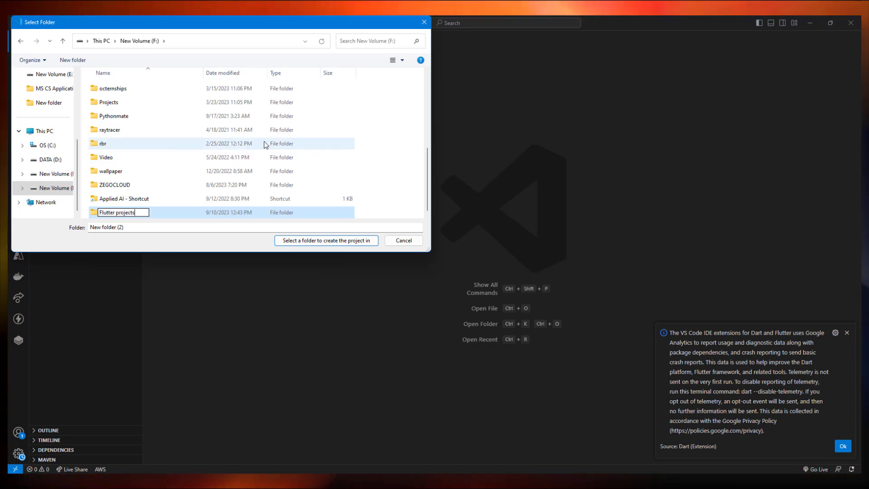
{"action": "type", "text": "Flutter projects"}
{"action": "key", "text": "Return"}
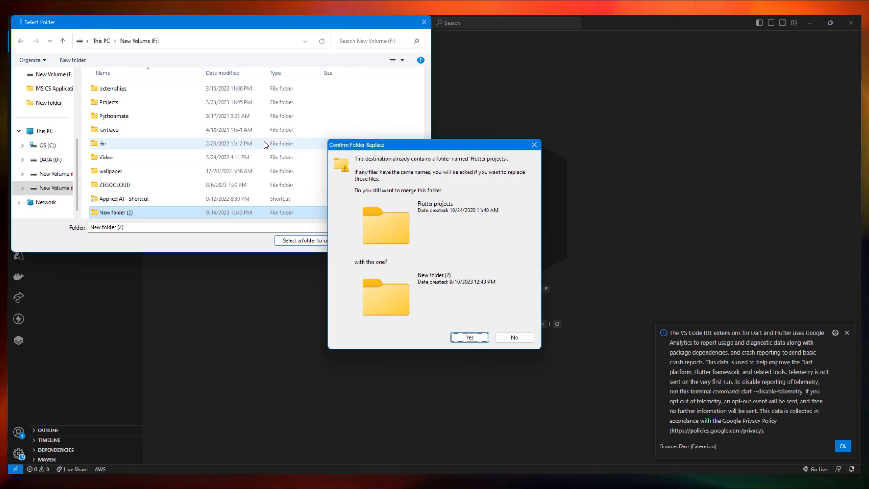
{"action": "key", "text": "Escape"}
- Choose the New Flutter Projects folder on the F: drive as the location and create the project as test_app
{"action": "left_click", "coordinate": [391, 161]}
{"action": "left_click_drag", "start_coordinate": [426, 181], "coordinate": [407, 132]}
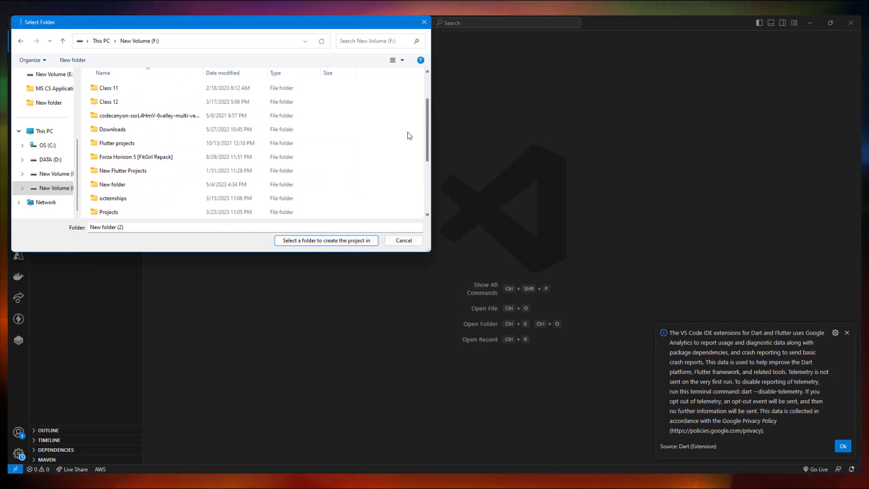
{"action": "double_click", "coordinate": [232, 171]}
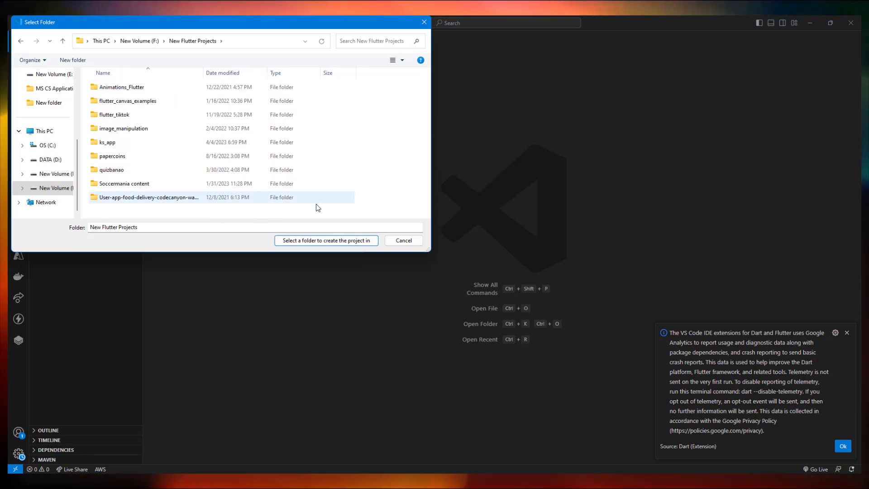
{"action": "left_click", "coordinate": [335, 240]}
{"action": "type", "text": "test_a"}
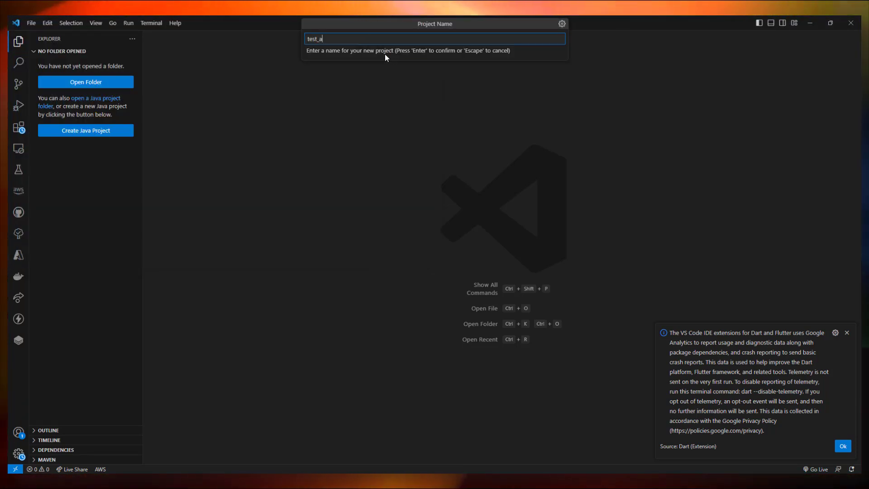
{"action": "key", "text": "Return"}
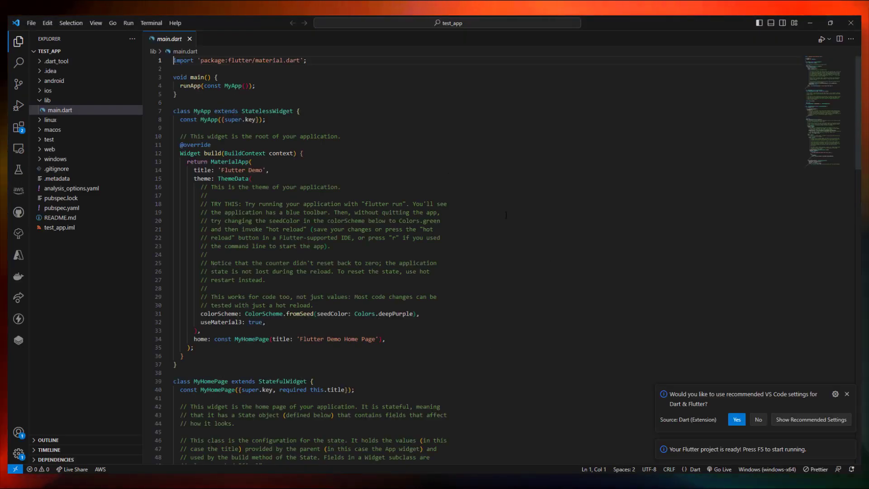
- Apply the recommended VS Code settings for Dart and Flutter and dismiss the remaining notification
{"action": "left_click", "coordinate": [737, 420]}
{"action": "left_click", "coordinate": [443, 178]}
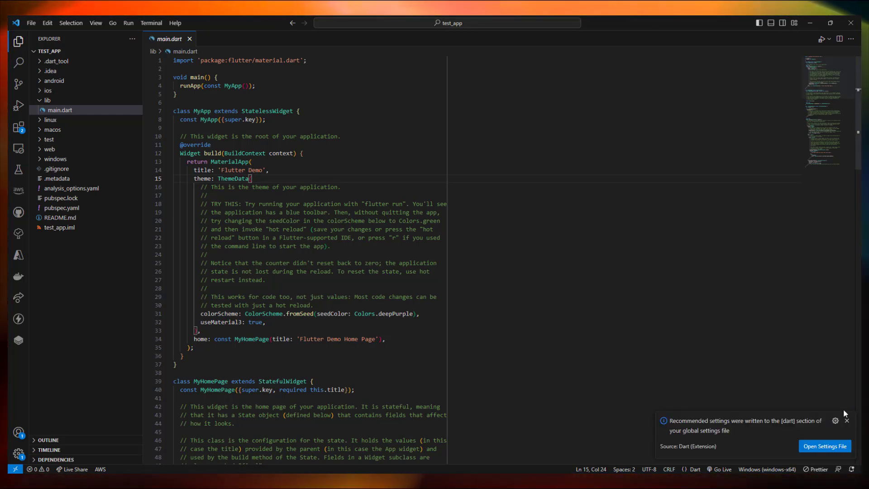
{"action": "left_click", "coordinate": [847, 422]}
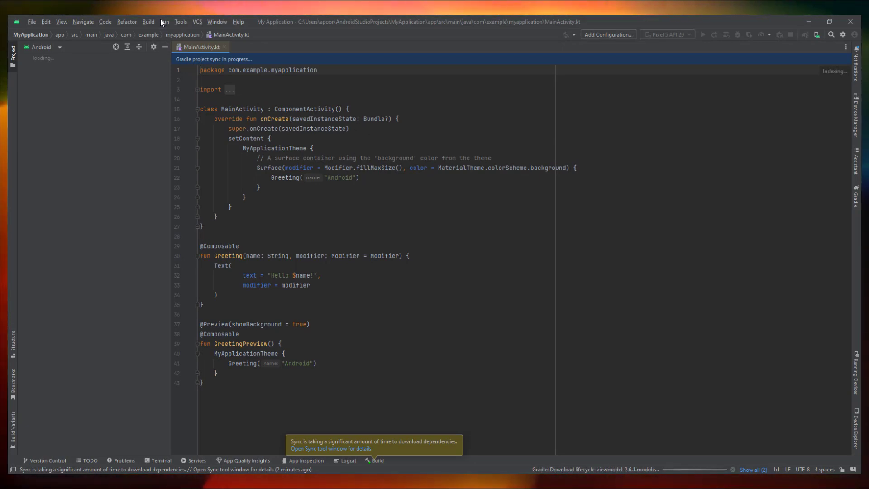
- Switch to Android Studio, open the Device Manager and start a new virtual device with the Pixel 7 phone definition
{"action": "left_click", "coordinate": [180, 21]}
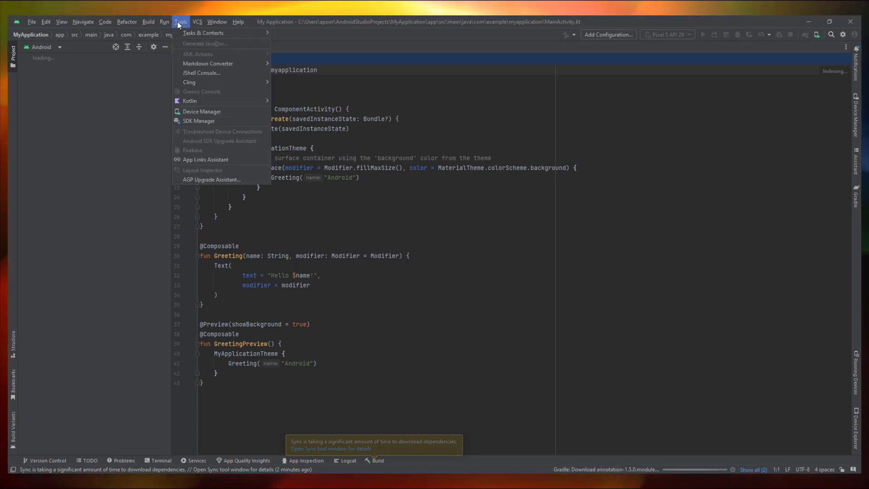
{"action": "left_click", "coordinate": [205, 111]}
{"action": "left_click", "coordinate": [601, 76]}
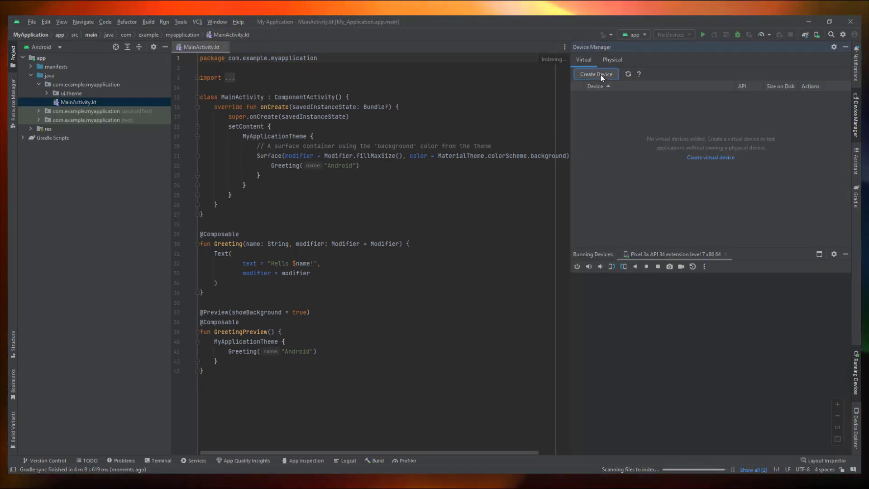
{"action": "left_click_drag", "start_coordinate": [358, 103], "coordinate": [379, 56]}
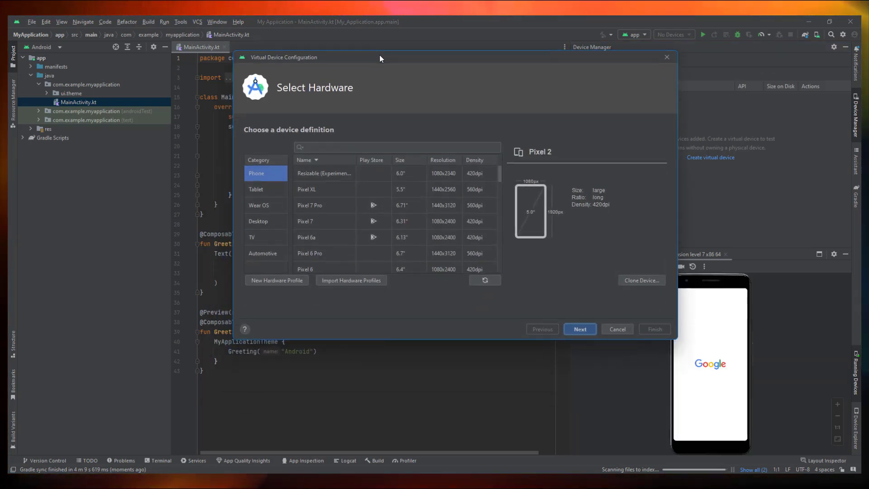
{"action": "left_click", "coordinate": [327, 189]}
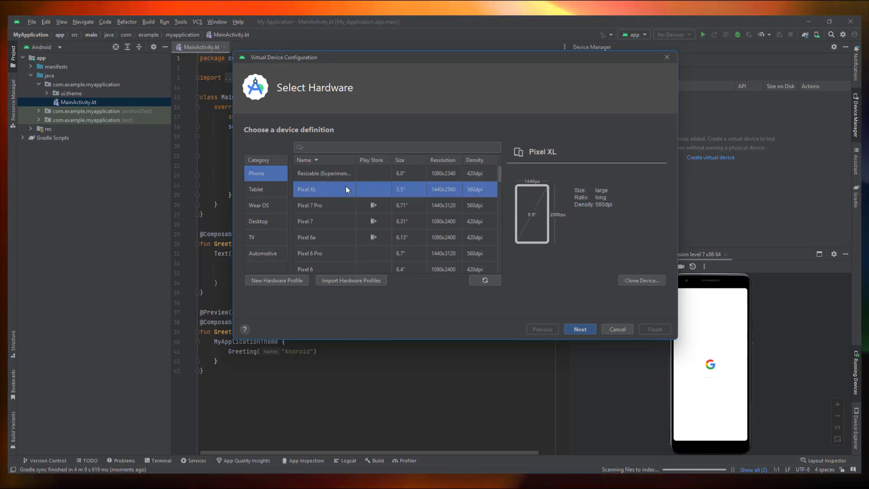
{"action": "left_click", "coordinate": [323, 203]}
{"action": "left_click", "coordinate": [327, 220]}
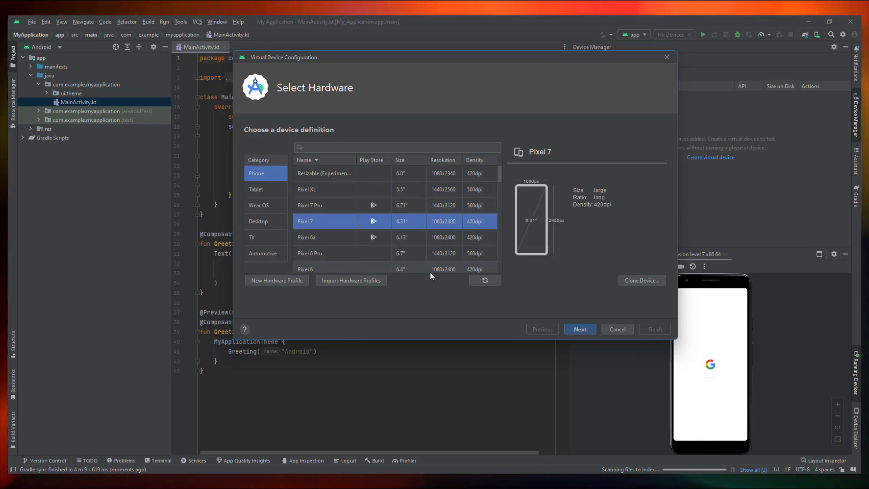
{"action": "left_click", "coordinate": [584, 329]}
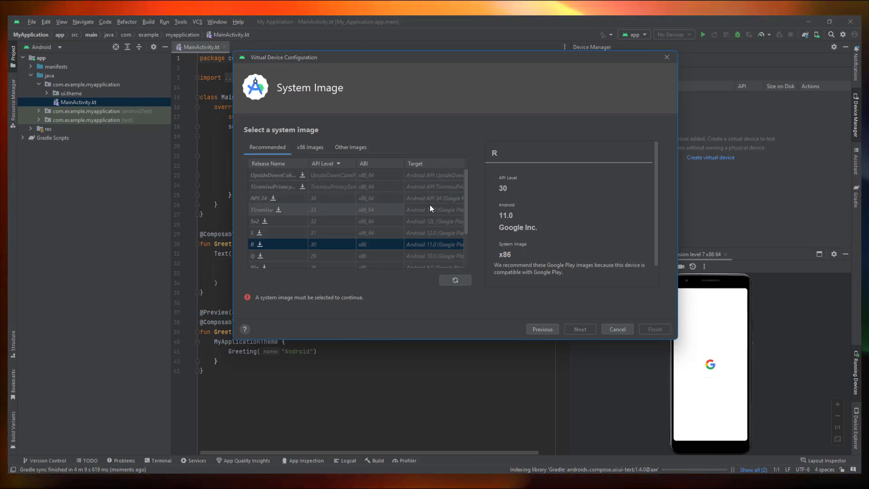
- Download the Tiramisu system image (API level 33, x86_64) for the virtual device
{"action": "left_click_drag", "start_coordinate": [466, 190], "coordinate": [465, 245]}
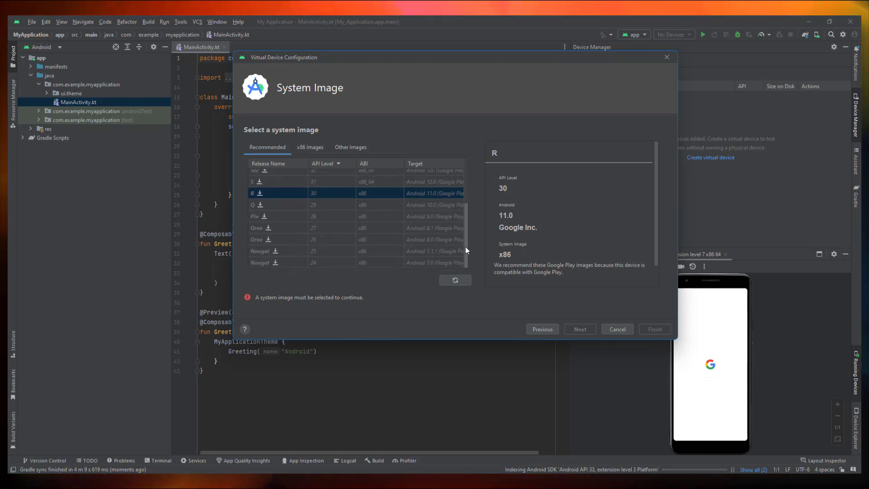
{"action": "left_click_drag", "start_coordinate": [465, 246], "coordinate": [465, 176]}
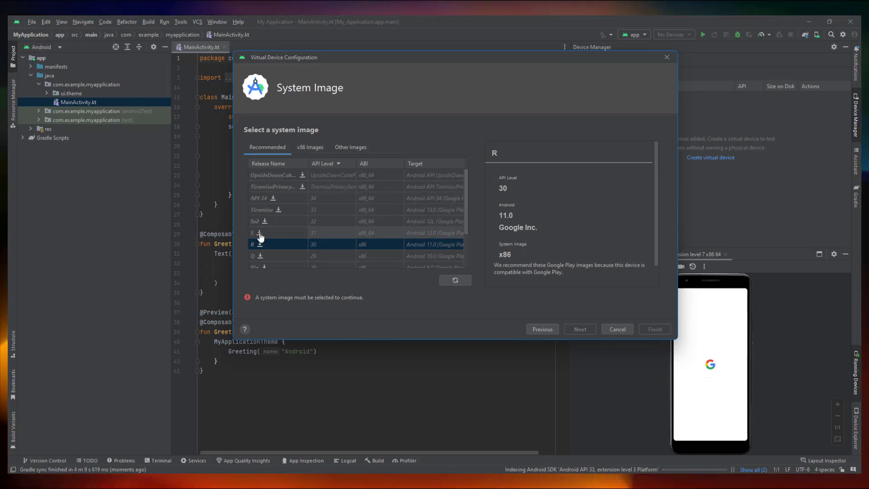
{"action": "left_click", "coordinate": [262, 209]}
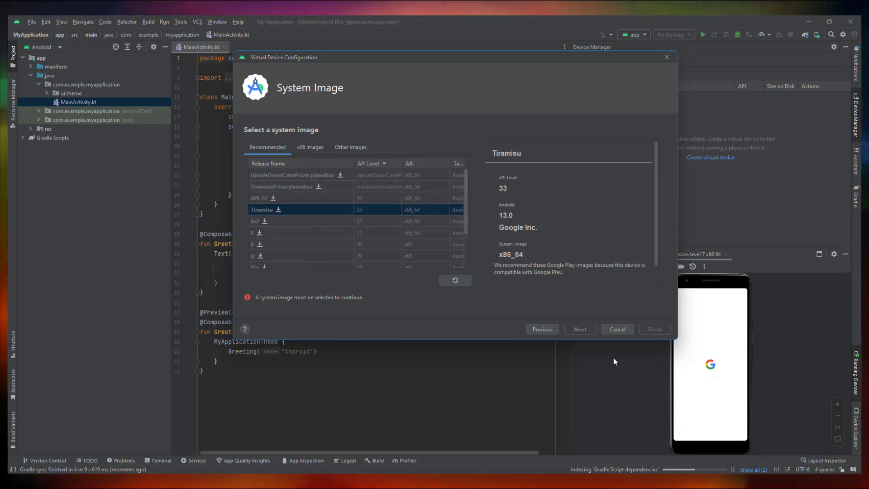
{"action": "left_click", "coordinate": [280, 210]}
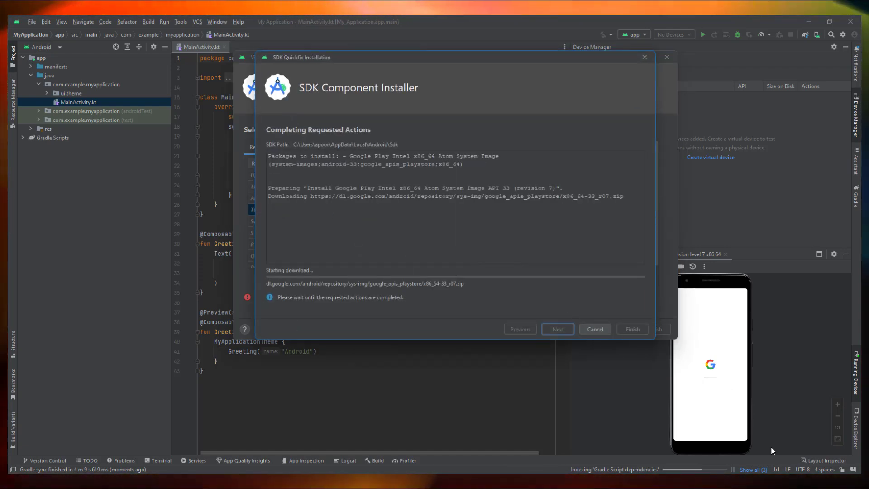
{"action": "key", "text": "F9"}
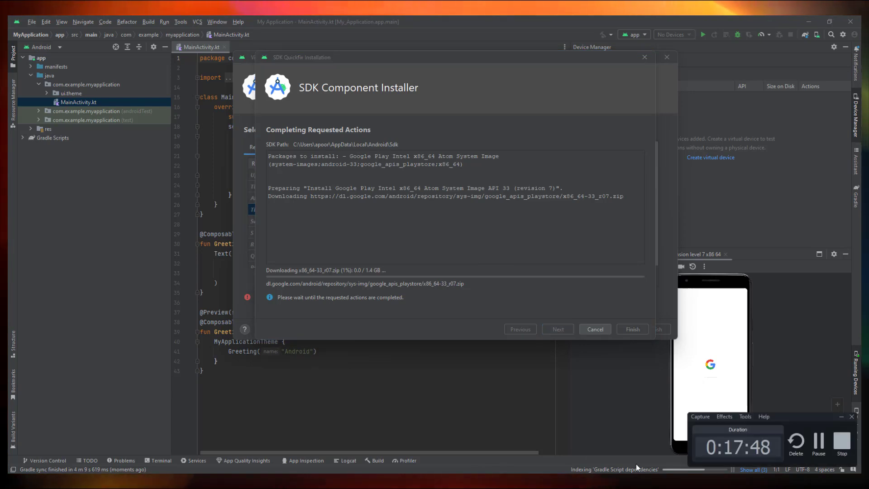
{"action": "left_click", "coordinate": [818, 452]}
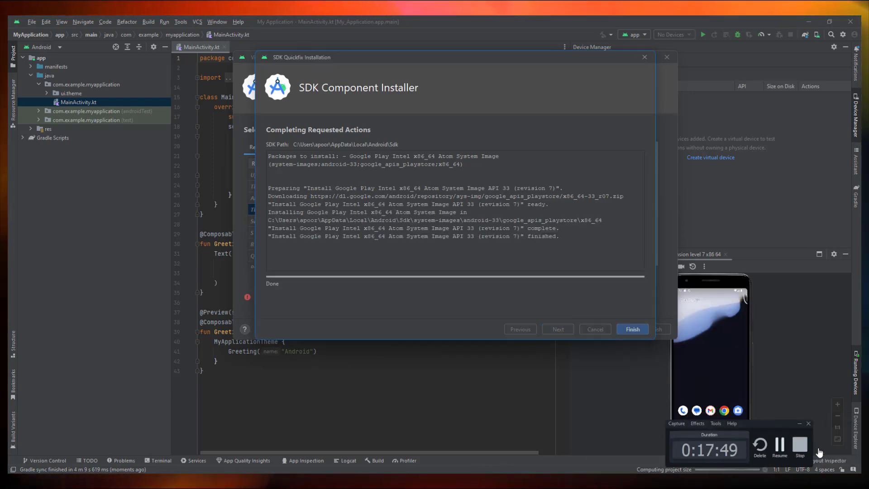
- Close the component installer and create the virtual device Pixel 7 API 33 with the Tiramisu image and portrait orientation
{"action": "left_click", "coordinate": [632, 329]}
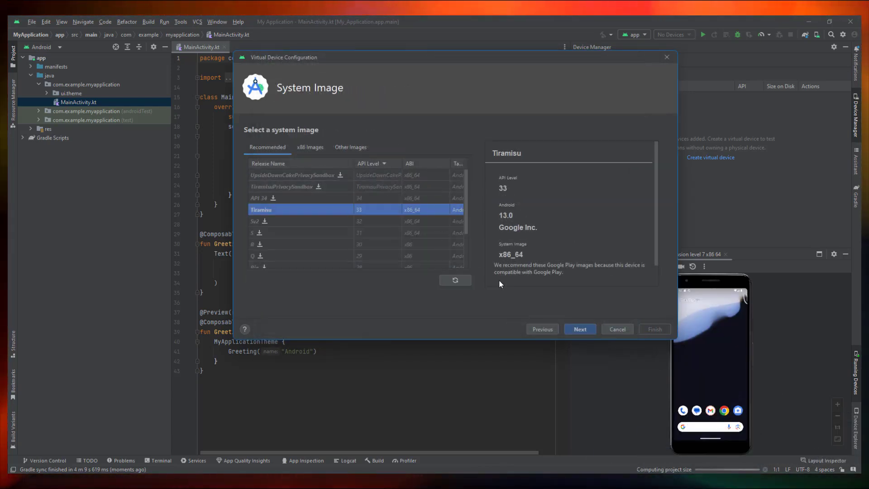
{"action": "left_click", "coordinate": [579, 328]}
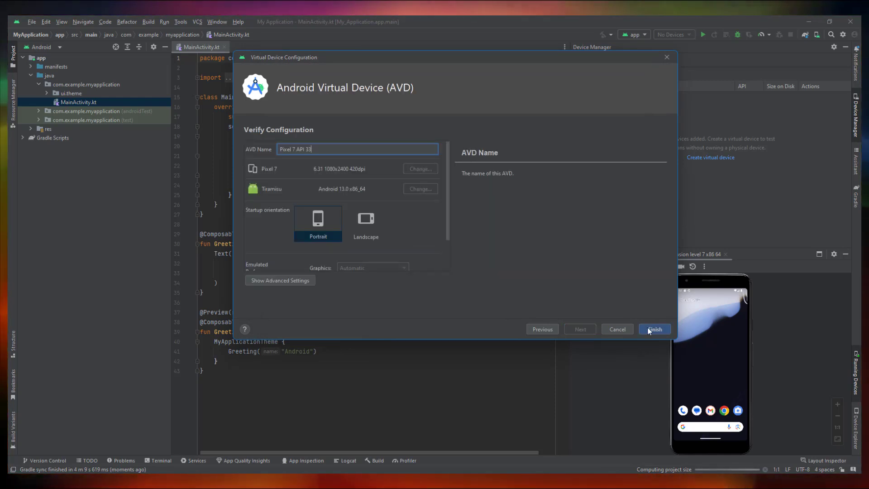
{"action": "left_click", "coordinate": [661, 328]}
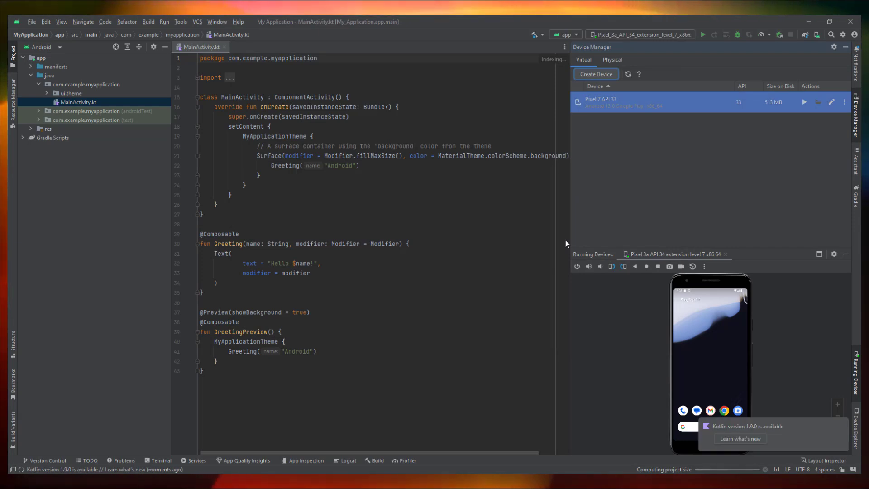
- Launch the Pixel 7 API 33 virtual device from the Device Manager
{"action": "left_click", "coordinate": [804, 104]}
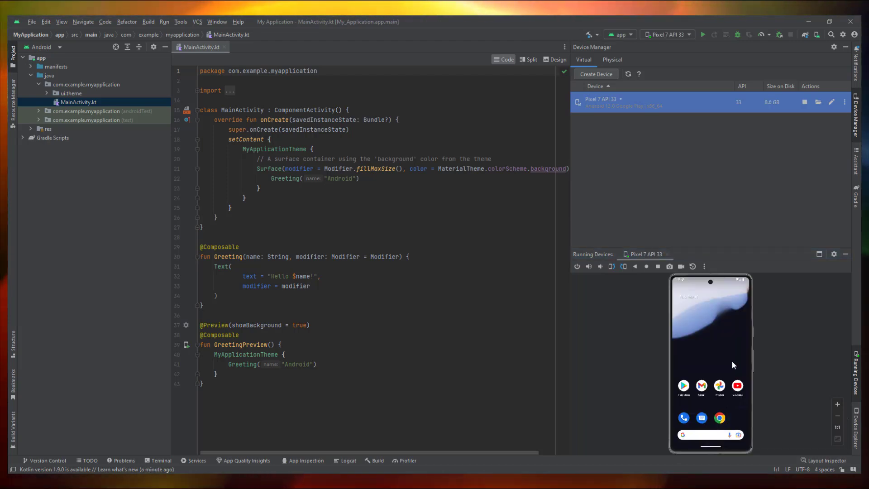
{"action": "left_click_drag", "start_coordinate": [725, 400], "coordinate": [722, 437]}
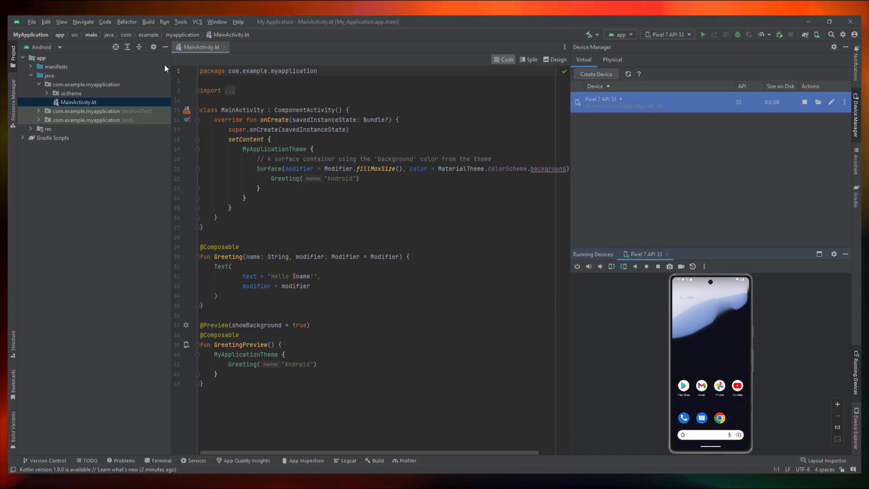
- Turn off launching the Android Emulator in a tool window in the emulator settings and apply the change
{"action": "left_click", "coordinate": [29, 23]}
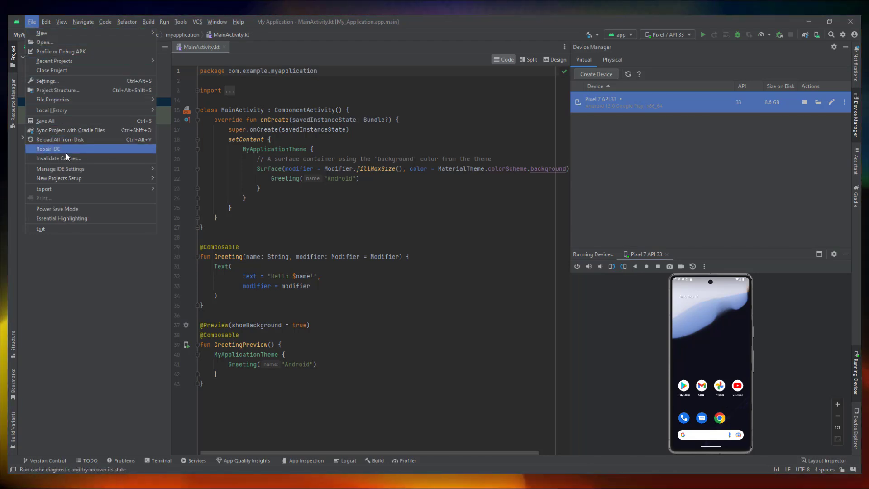
{"action": "left_click", "coordinate": [71, 81]}
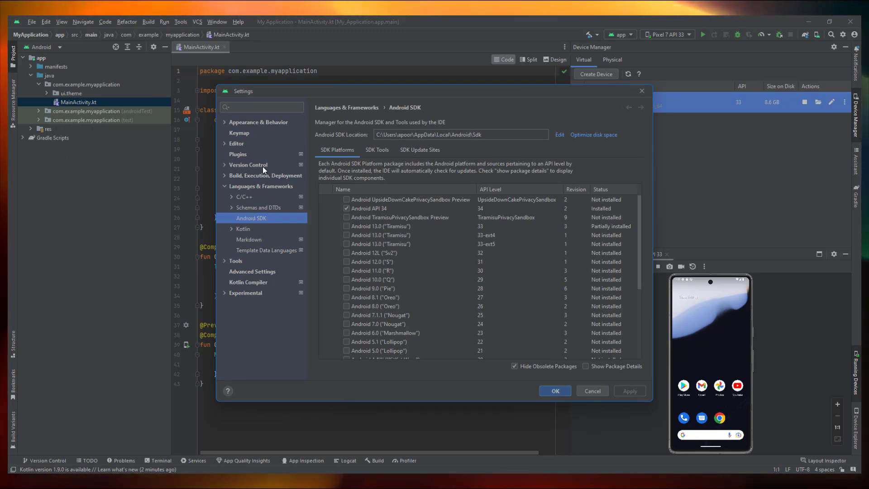
{"action": "left_click", "coordinate": [236, 261]}
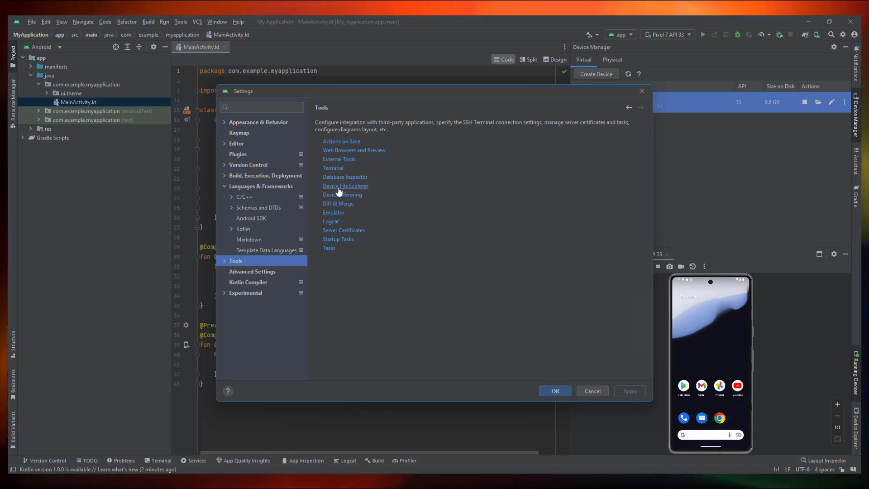
{"action": "left_click", "coordinate": [337, 212]}
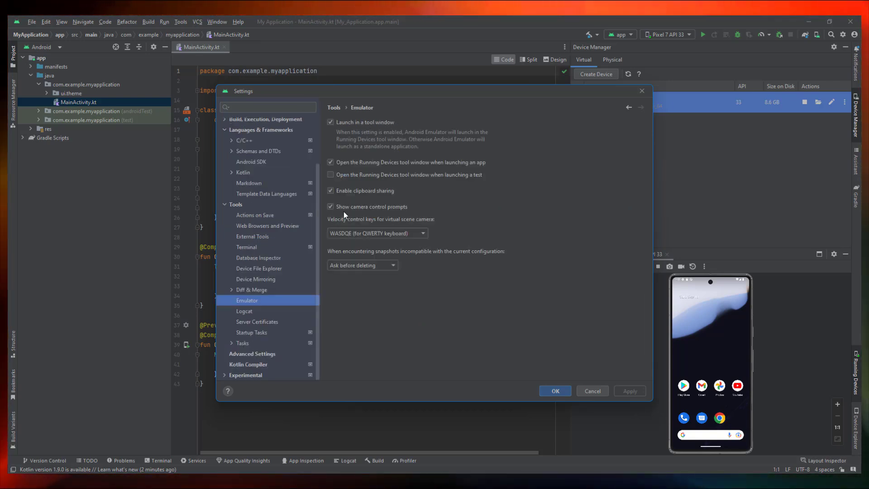
{"action": "left_click", "coordinate": [354, 122]}
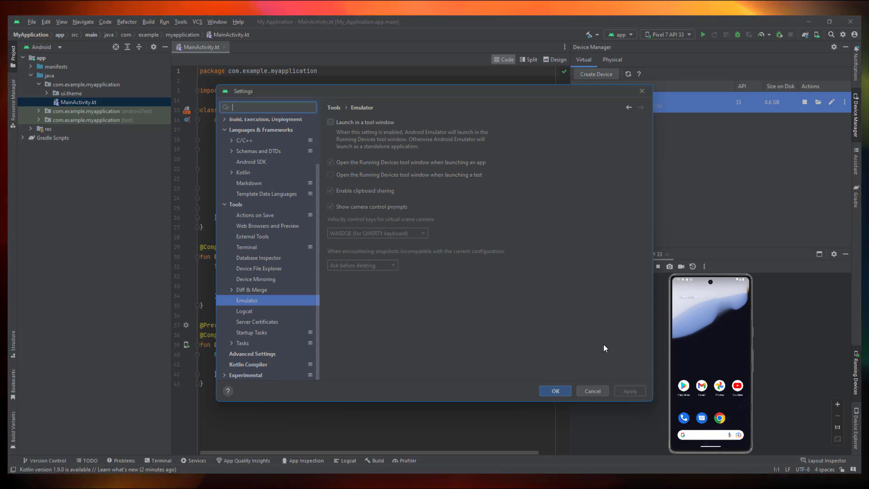
{"action": "left_click", "coordinate": [555, 392]}
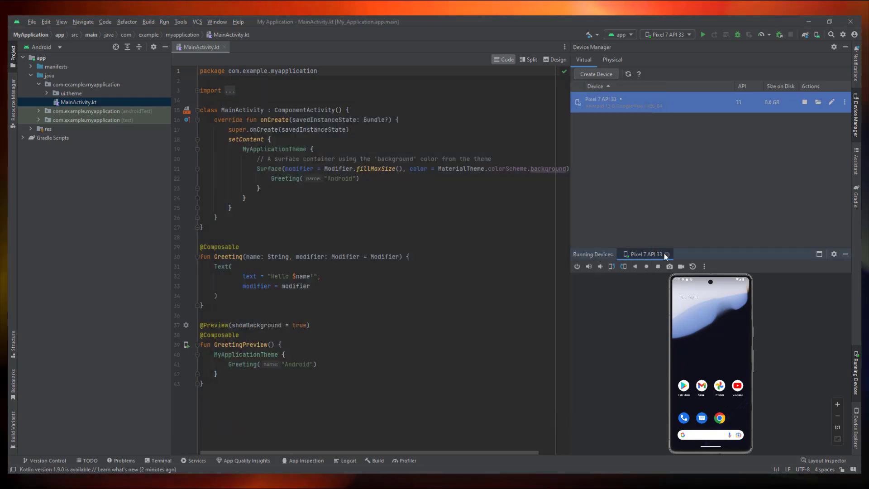
- Close and stop the running Pixel 7 API 33 device, relaunch it as a standalone emulator, and dismiss the incompatible software notice
{"action": "left_click", "coordinate": [705, 269]}
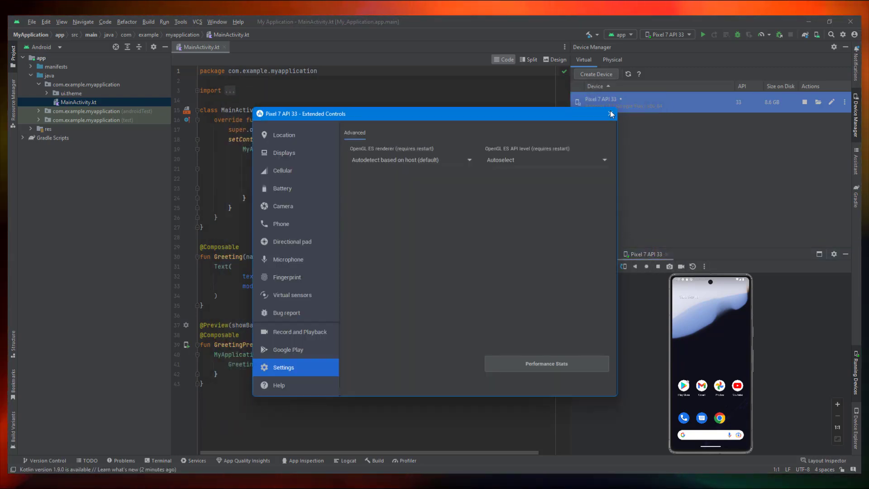
{"action": "left_click", "coordinate": [610, 114]}
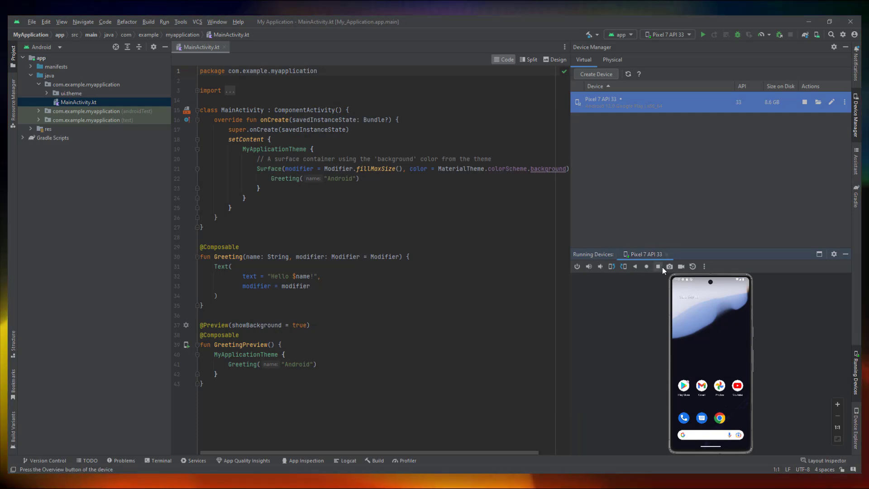
{"action": "left_click", "coordinate": [667, 254]}
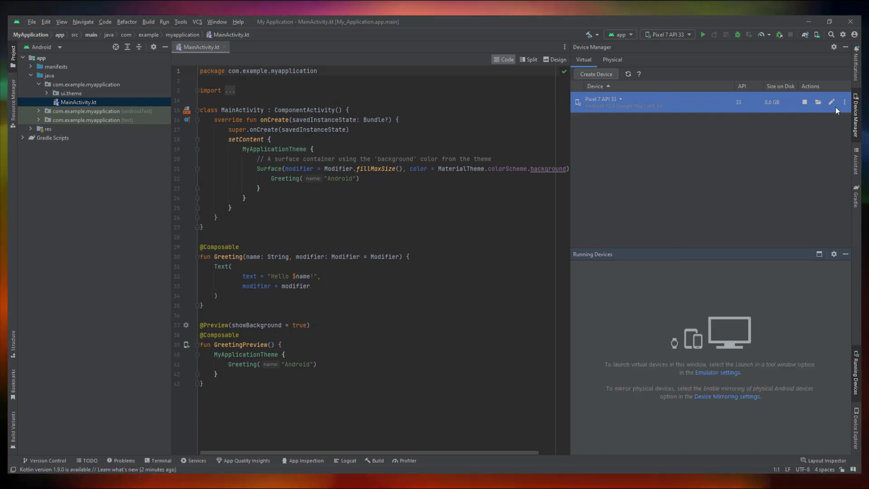
{"action": "left_click", "coordinate": [803, 102]}
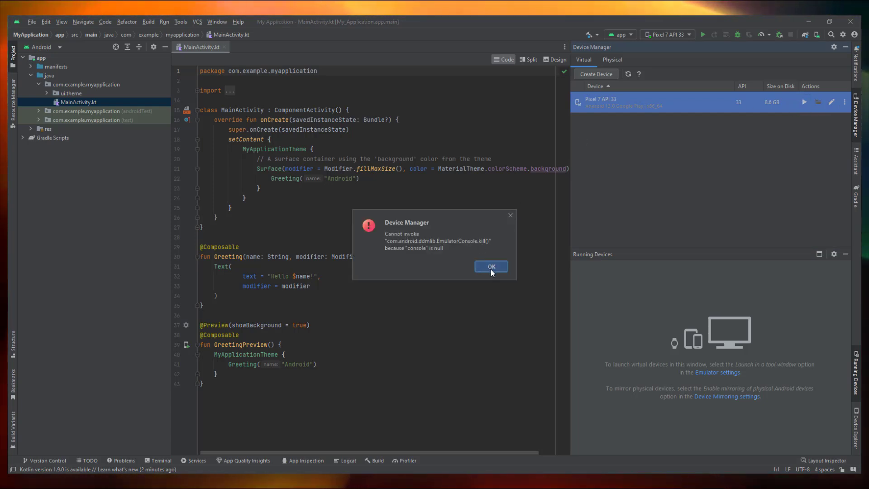
{"action": "left_click", "coordinate": [491, 268]}
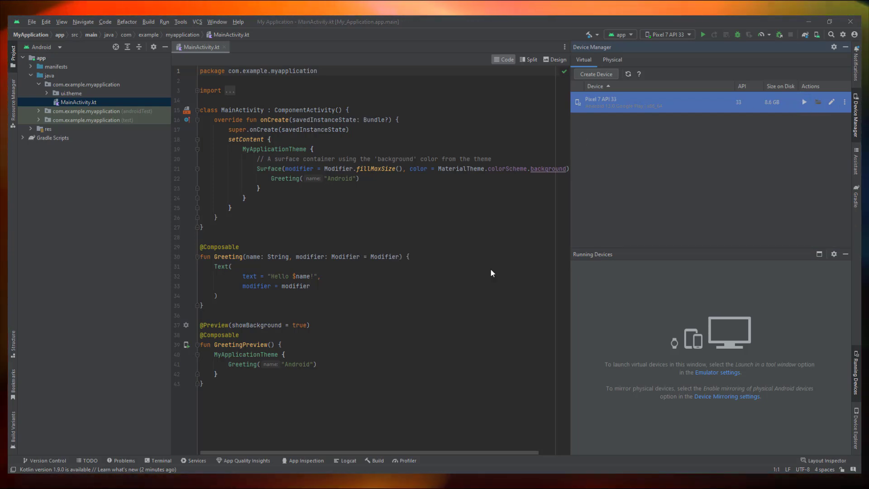
{"action": "left_click", "coordinate": [805, 101]}
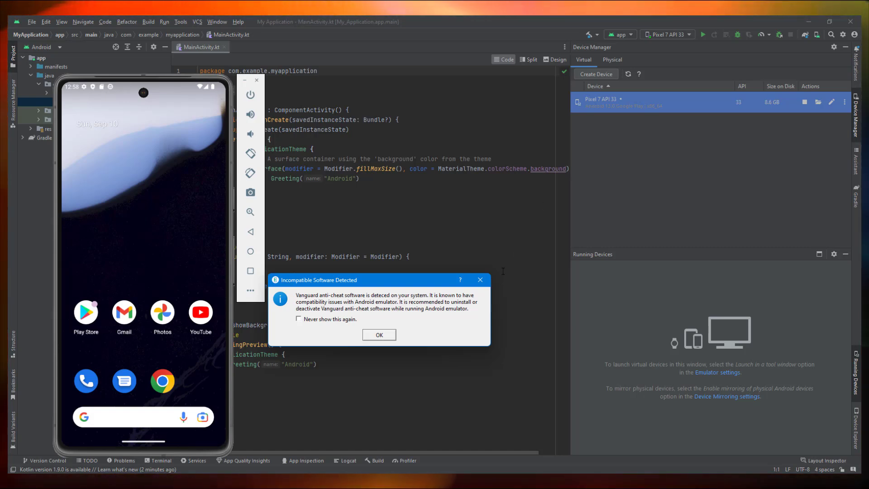
{"action": "left_click", "coordinate": [378, 335]}
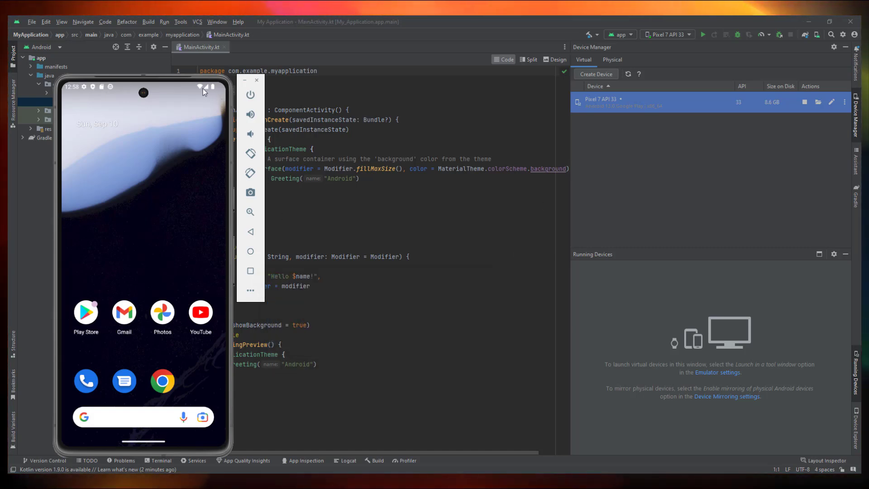
- Switch to Visual Studio Code, arrange its window side by side with the emulator, and return the virtual phone to its home screen
{"action": "left_click", "coordinate": [799, 16]}
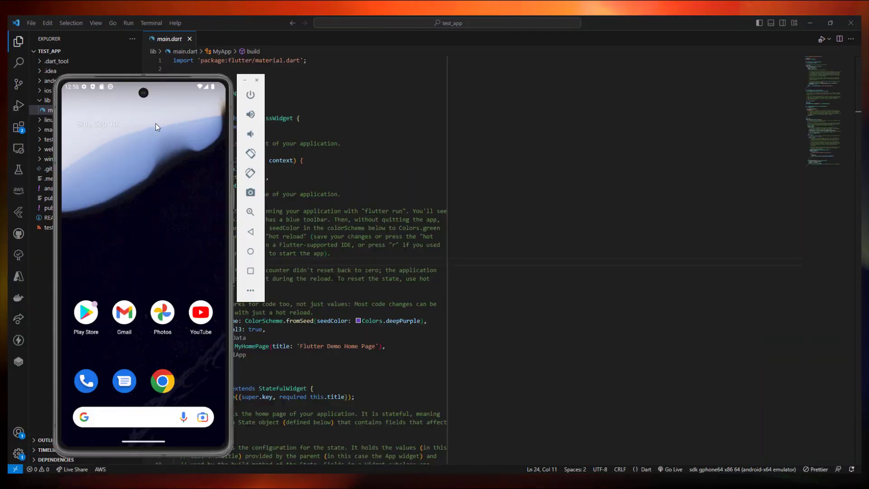
{"action": "left_click_drag", "start_coordinate": [164, 94], "coordinate": [782, 65]}
{"action": "left_click_drag", "start_coordinate": [679, 23], "coordinate": [7, 222]}
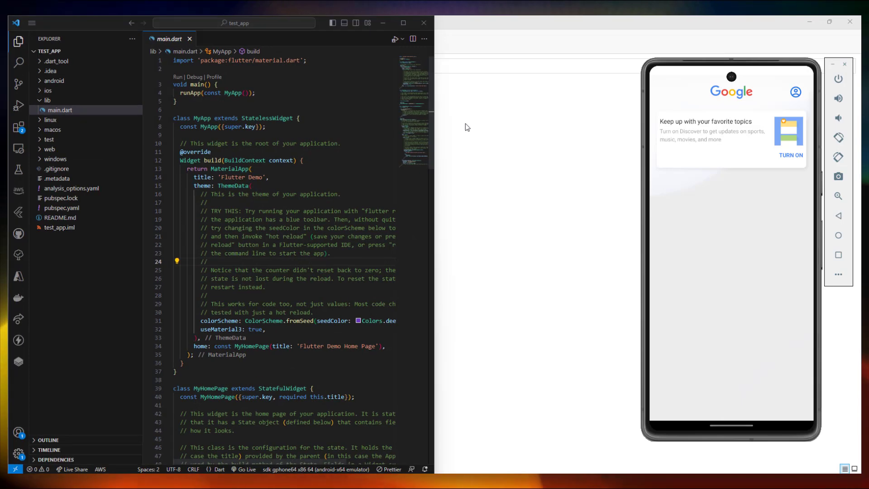
{"action": "left_click", "coordinate": [434, 103]}
{"action": "left_click_drag", "start_coordinate": [438, 104], "coordinate": [630, 104]}
{"action": "left_click", "coordinate": [830, 21]}
{"action": "left_click", "coordinate": [816, 18]}
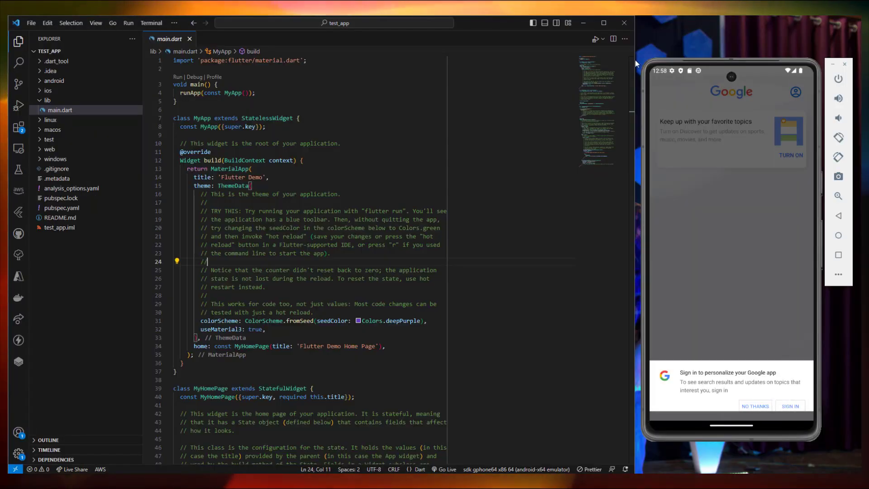
{"action": "left_click", "coordinate": [753, 399]}
{"action": "left_click", "coordinate": [836, 229]}
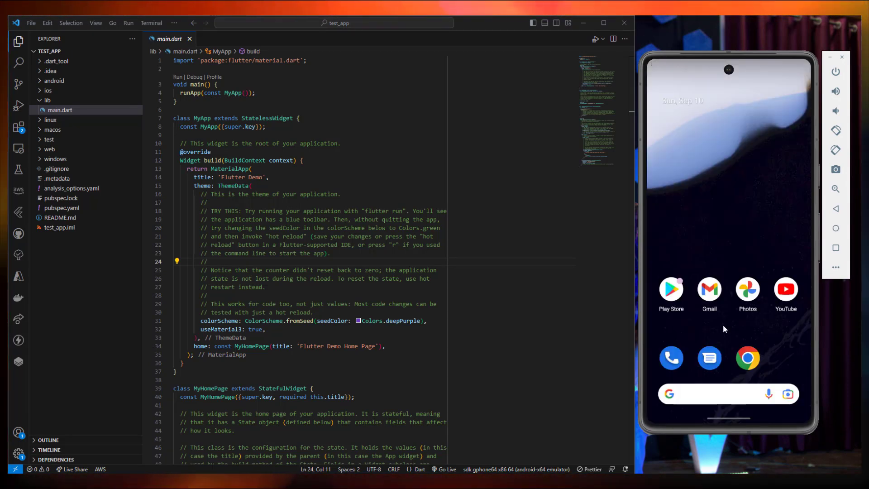
- Run the test_app project's main.dart in debug mode on the Android emulator
{"action": "left_click", "coordinate": [390, 194]}
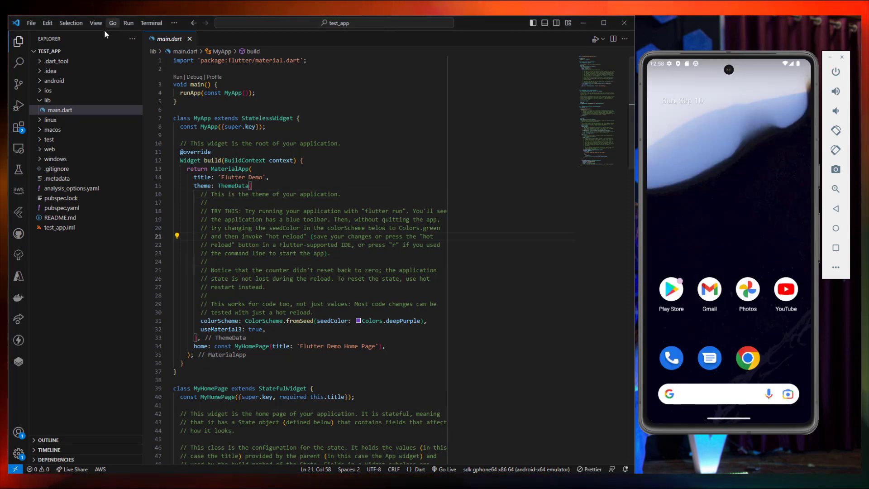
{"action": "left_click", "coordinate": [128, 23]}
{"action": "left_click", "coordinate": [151, 52]}
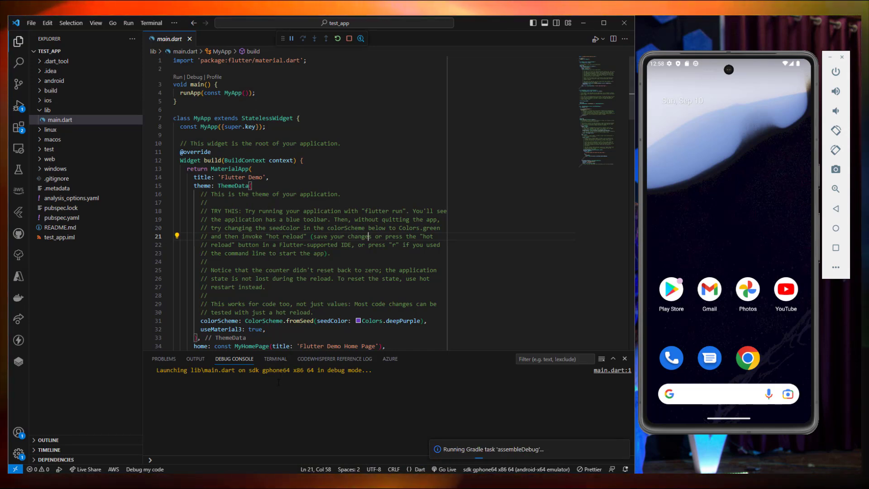
{"action": "left_click_drag", "start_coordinate": [372, 370], "coordinate": [156, 371]}
{"action": "left_click", "coordinate": [254, 370]}
{"action": "left_click", "coordinate": [382, 237]}
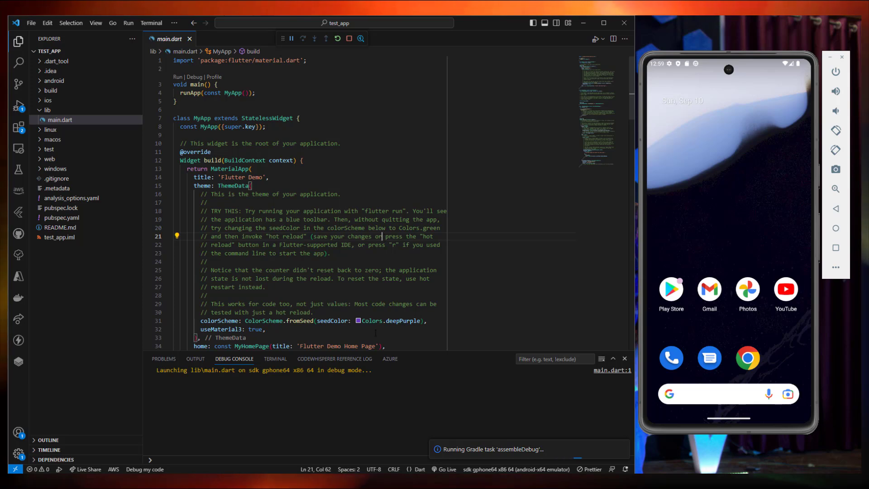
{"action": "left_click", "coordinate": [514, 473]}
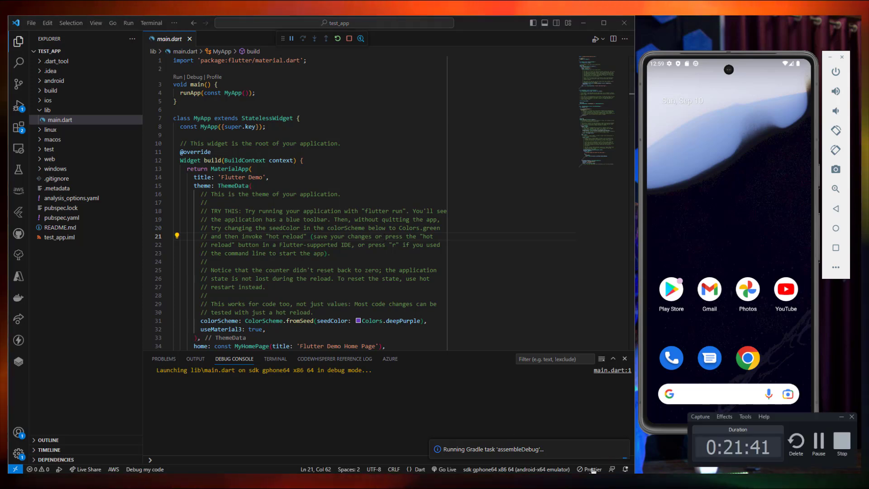
{"action": "left_click", "coordinate": [821, 448]}
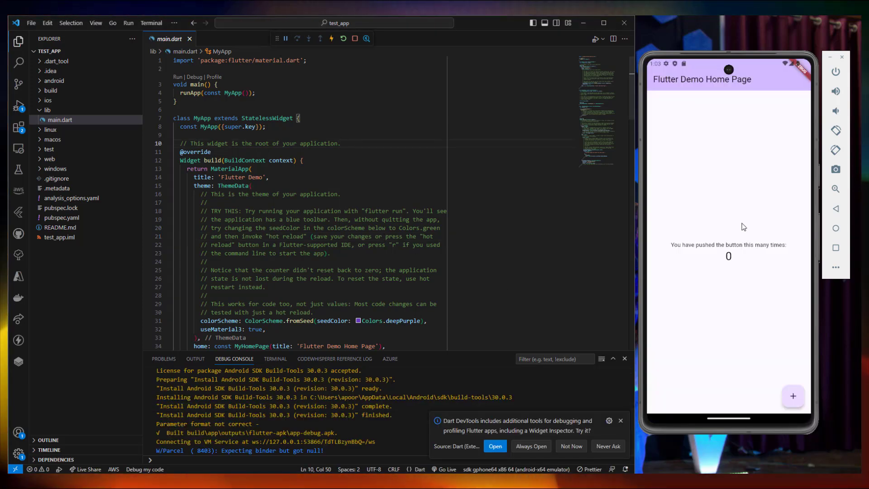
- Test the Flutter demo app in the emulator by incrementing its counter to 20
{"action": "left_click", "coordinate": [793, 396]}
{"action": "left_click", "coordinate": [794, 397]}
{"action": "left_click", "coordinate": [794, 398]}
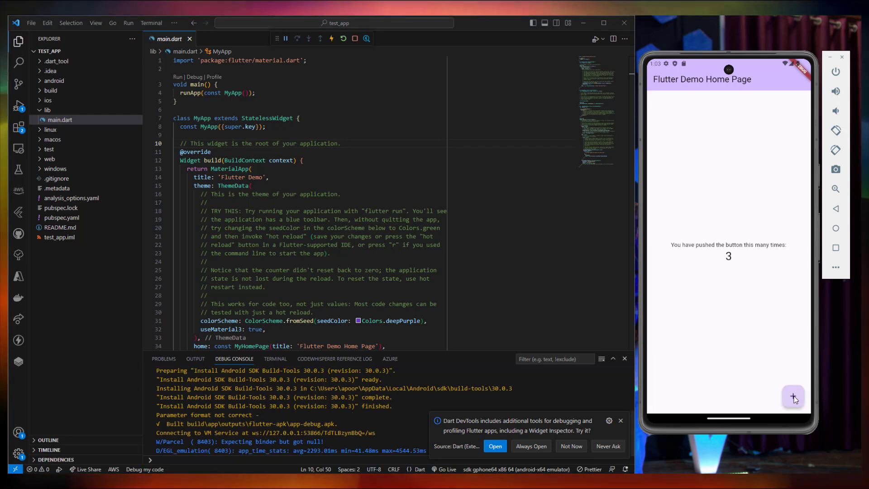
{"action": "left_click", "coordinate": [794, 398]}
{"action": "left_click", "coordinate": [794, 398]}
{"action": "left_click", "coordinate": [794, 397]}
{"action": "left_click", "coordinate": [794, 398]}
{"action": "triple_click", "coordinate": [794, 397]}
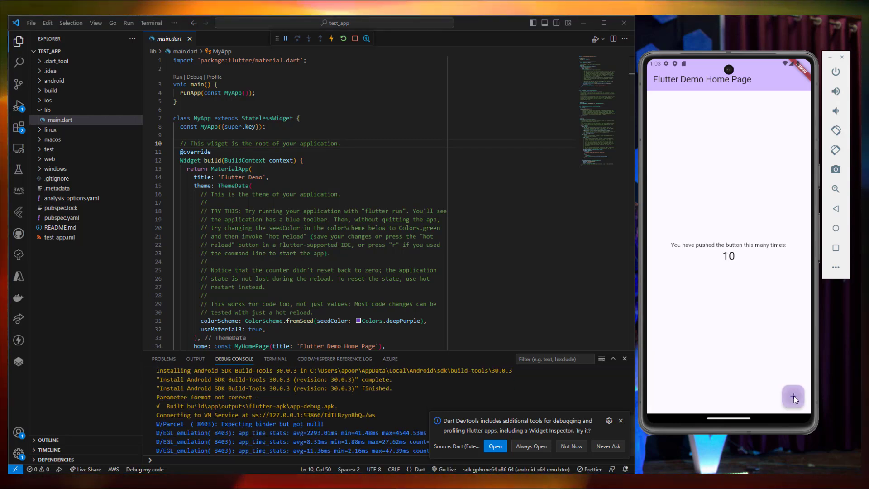
{"action": "triple_click", "coordinate": [794, 398]}
{"action": "double_click", "coordinate": [794, 397]}
{"action": "triple_click", "coordinate": [794, 398]}
{"action": "double_click", "coordinate": [794, 398]}
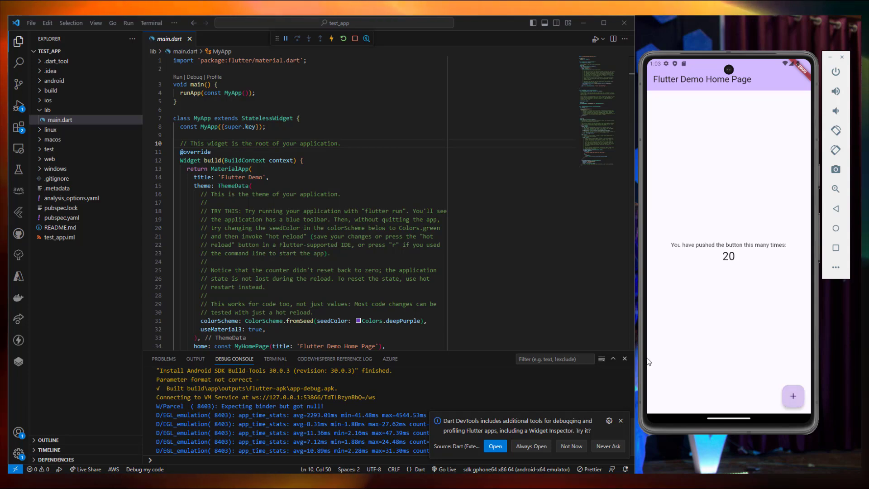